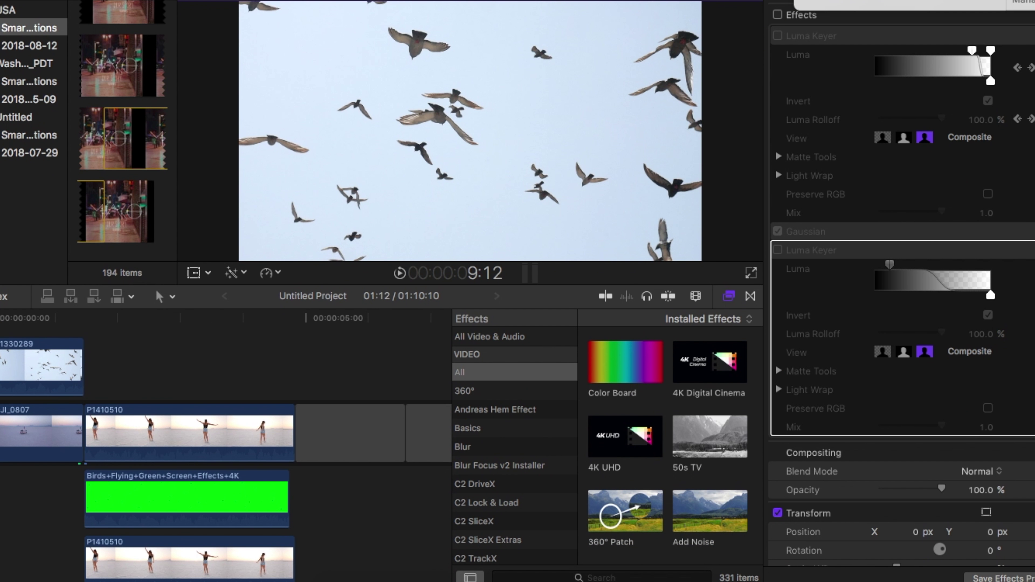
Step: Search the effects for "luma" and apply the Luma Keyer to the P1330289 birds clip
{"action": "key", "text": "super+z"}
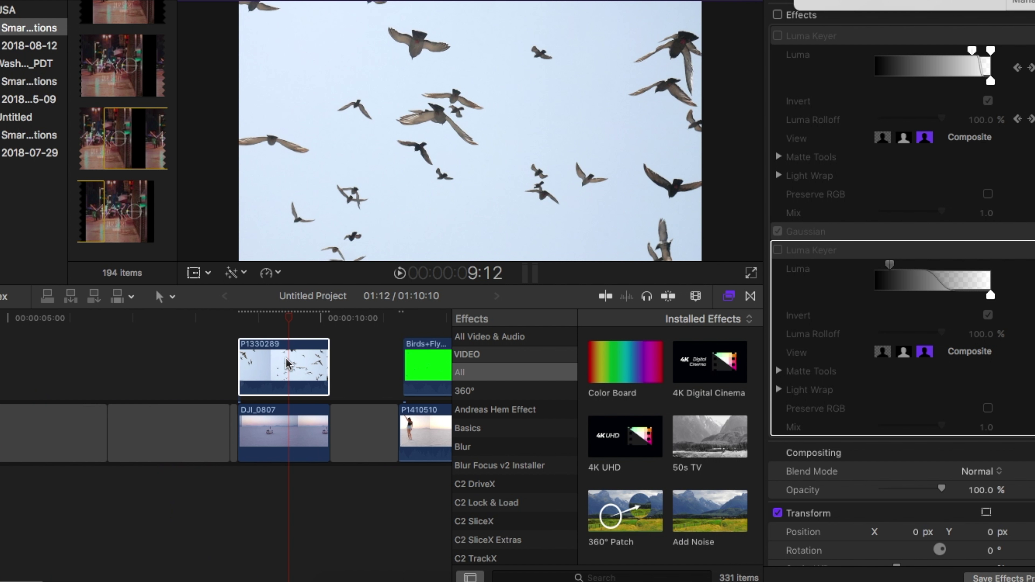
{"action": "left_click", "coordinate": [291, 319]}
{"action": "left_click_drag", "start_coordinate": [293, 320], "coordinate": [300, 377]}
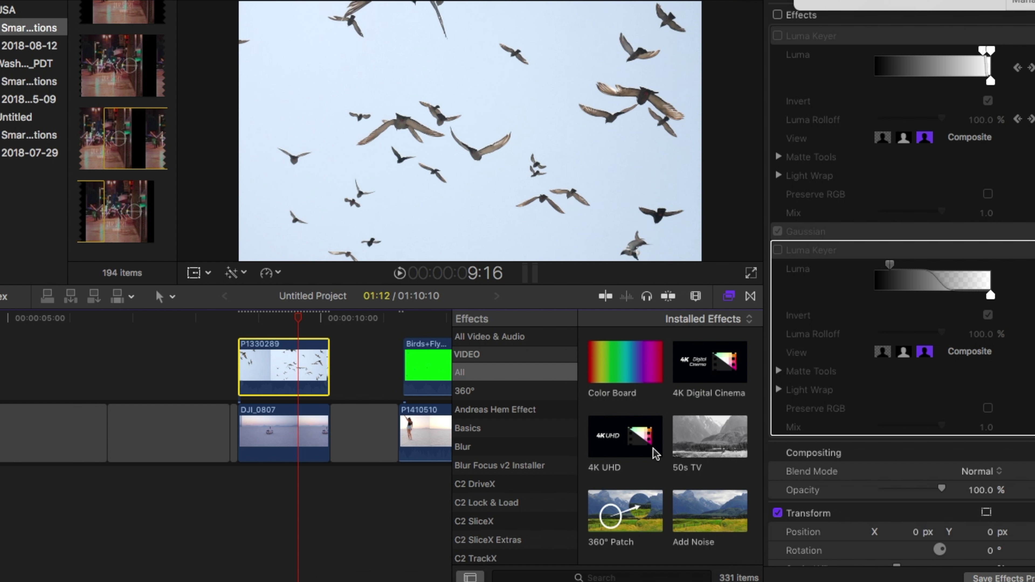
{"action": "scroll", "coordinate": [659, 475], "scroll_direction": "down", "scroll_amount": 15}
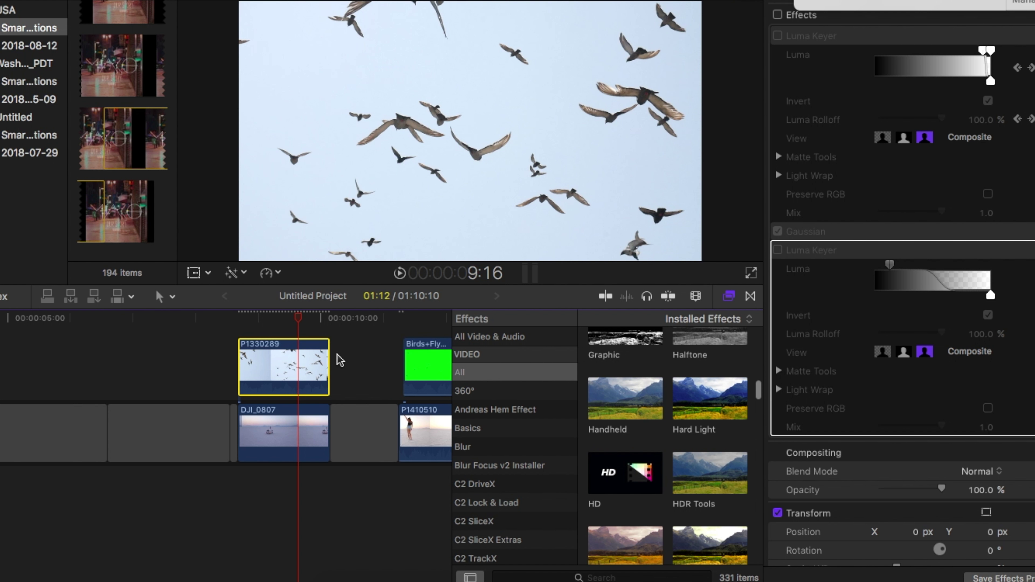
{"action": "mouse_move", "coordinate": [298, 318]}
{"action": "left_mouse_down"}
{"action": "mouse_move", "coordinate": [217, 318]}
{"action": "mouse_move", "coordinate": [289, 326]}
{"action": "left_mouse_up"}
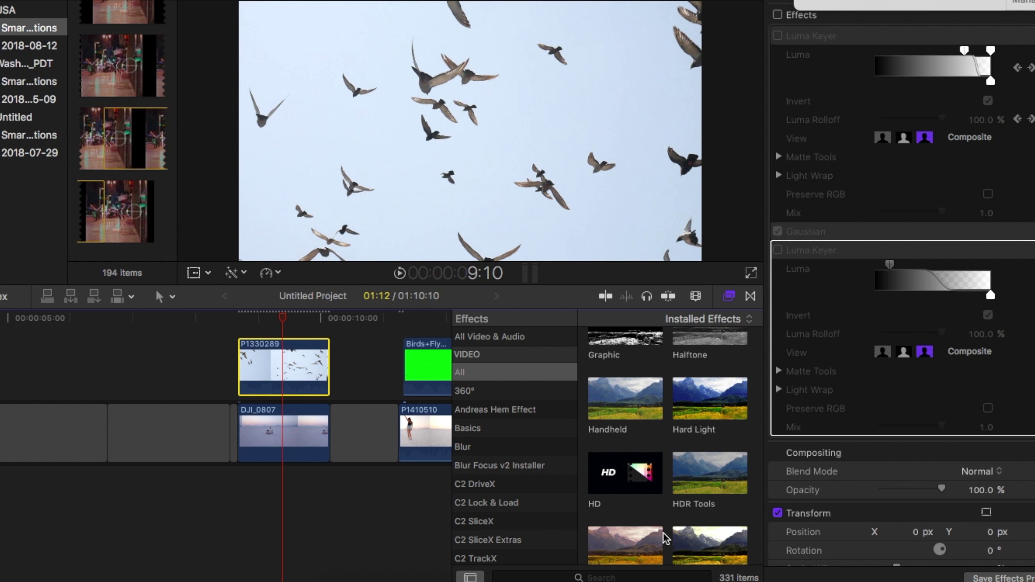
{"action": "left_click", "coordinate": [645, 577]}
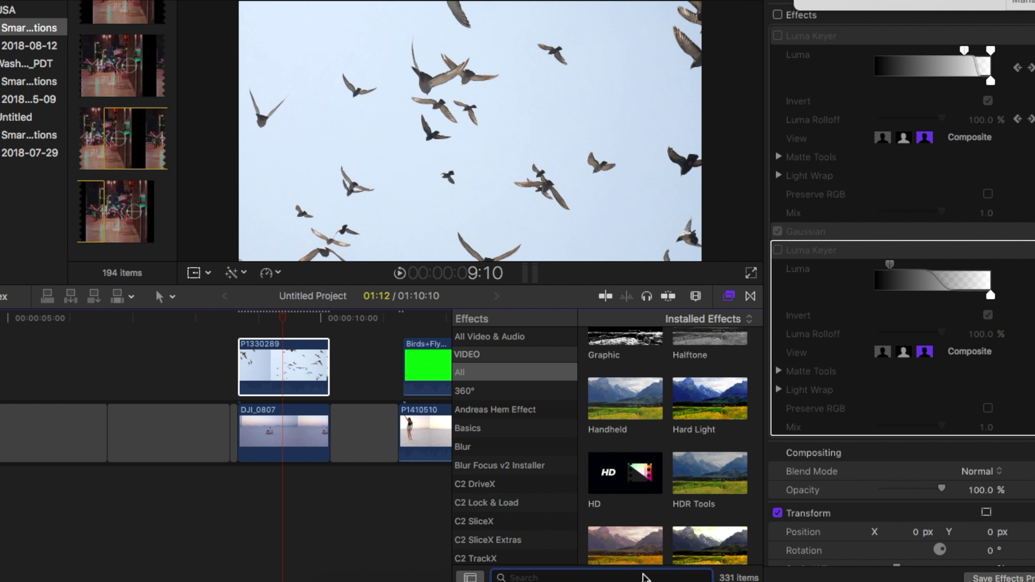
{"action": "type", "text": "lum"}
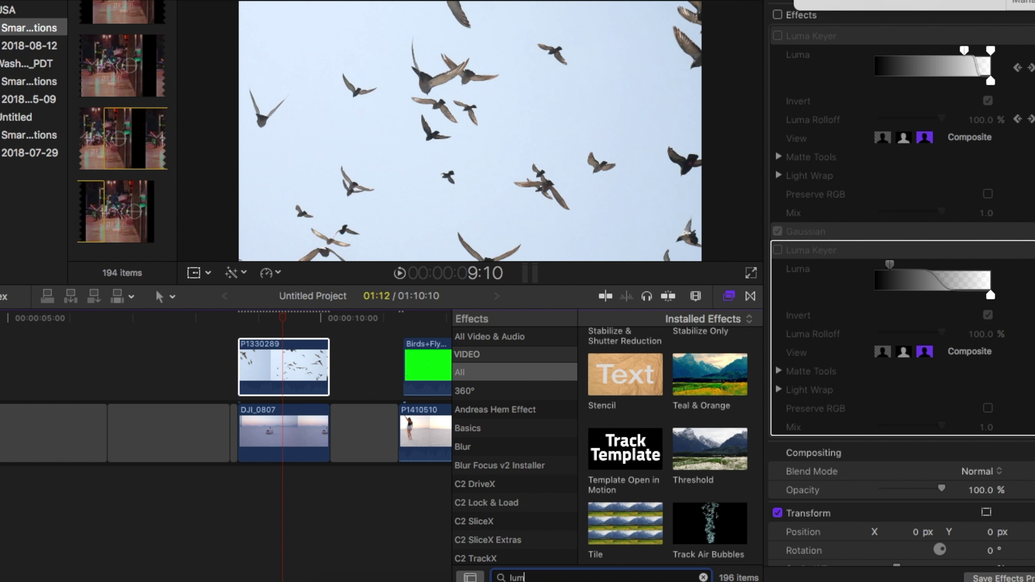
{"action": "type", "text": "a"}
{"action": "left_click_drag", "start_coordinate": [624, 386], "coordinate": [306, 371]}
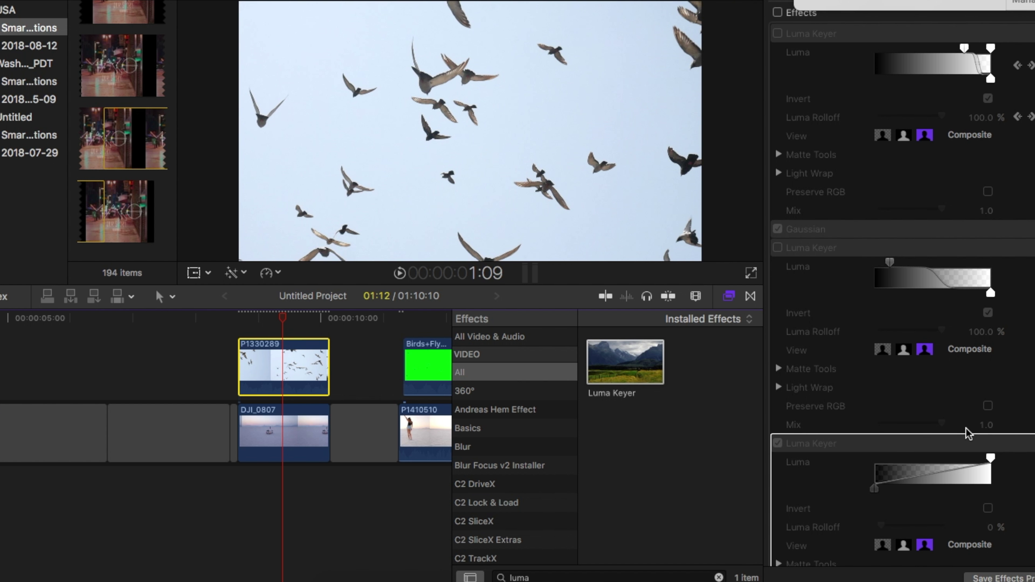
Step: Enable the P1330289 clip's effects with the newly added Luma Keyer switched on
{"action": "scroll", "coordinate": [968, 432], "scroll_direction": "down", "scroll_amount": 5}
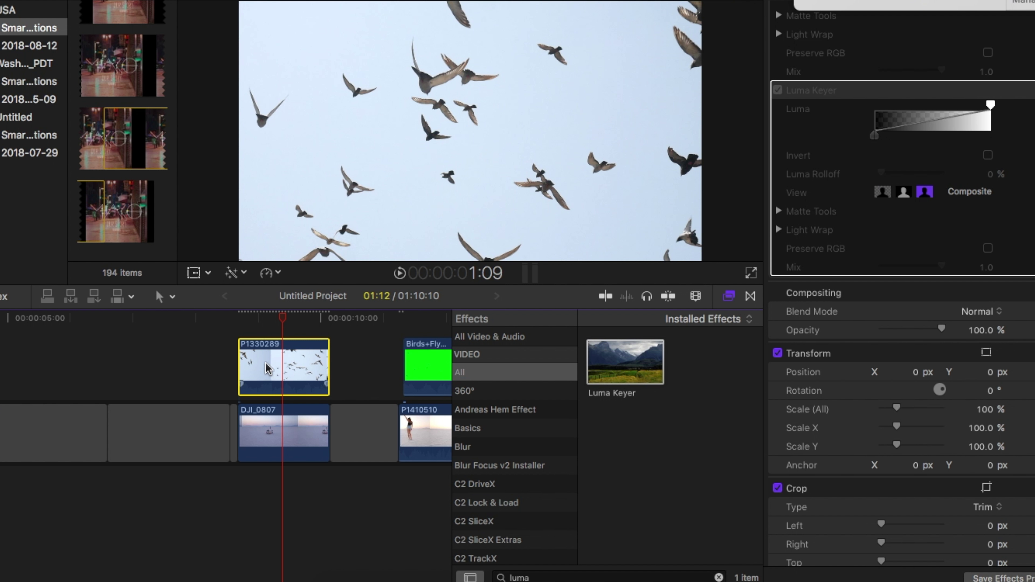
{"action": "left_click", "coordinate": [780, 91]}
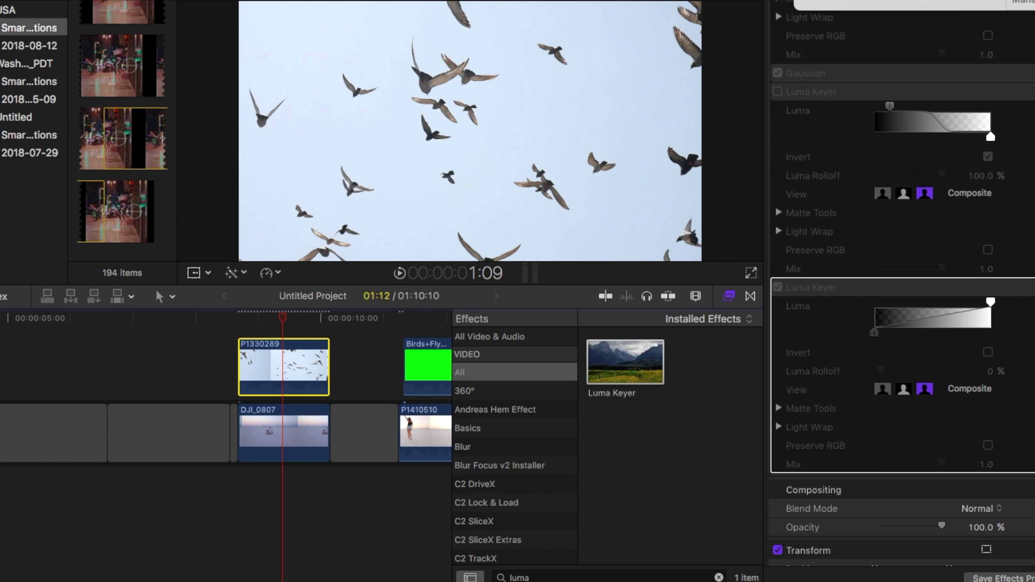
{"action": "scroll", "coordinate": [776, 20], "scroll_direction": "up", "scroll_amount": 5}
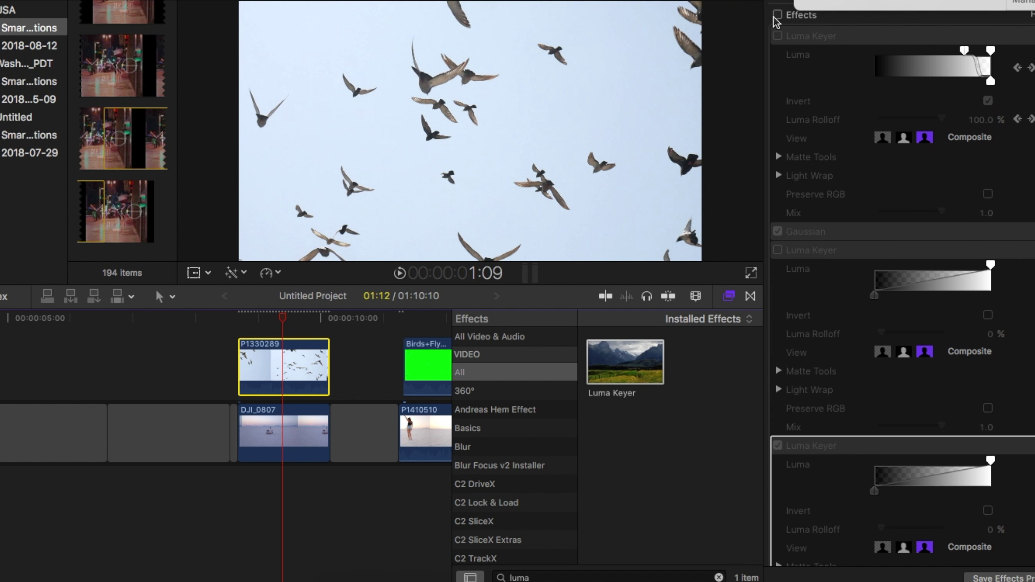
{"action": "left_click", "coordinate": [777, 16]}
{"action": "scroll", "coordinate": [832, 143], "scroll_direction": "down", "scroll_amount": 7}
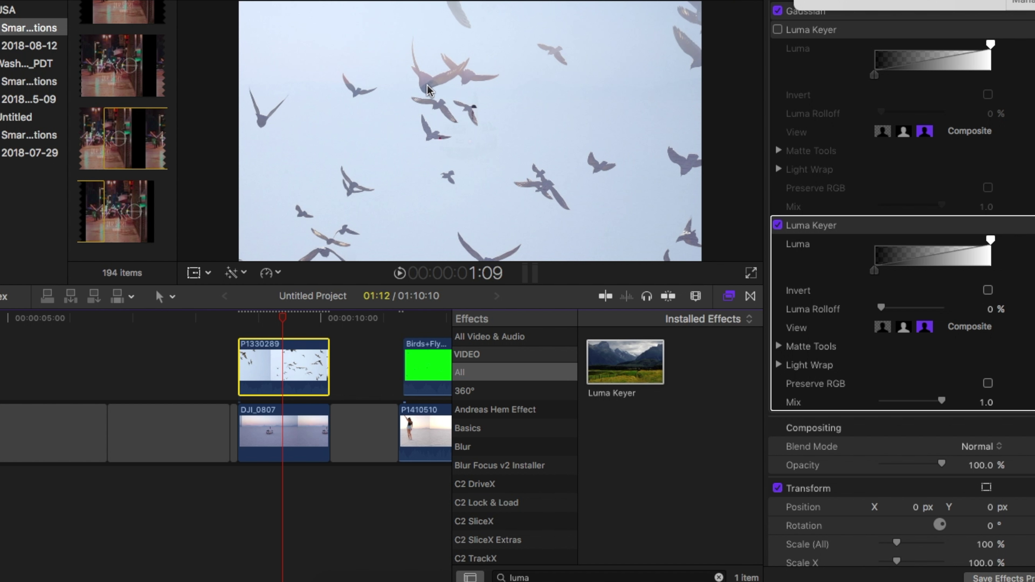
Step: Invert the new Luma Keyer on the birds clip and set its Luma Rolloff to 100%
{"action": "left_click_drag", "start_coordinate": [288, 320], "coordinate": [303, 320]}
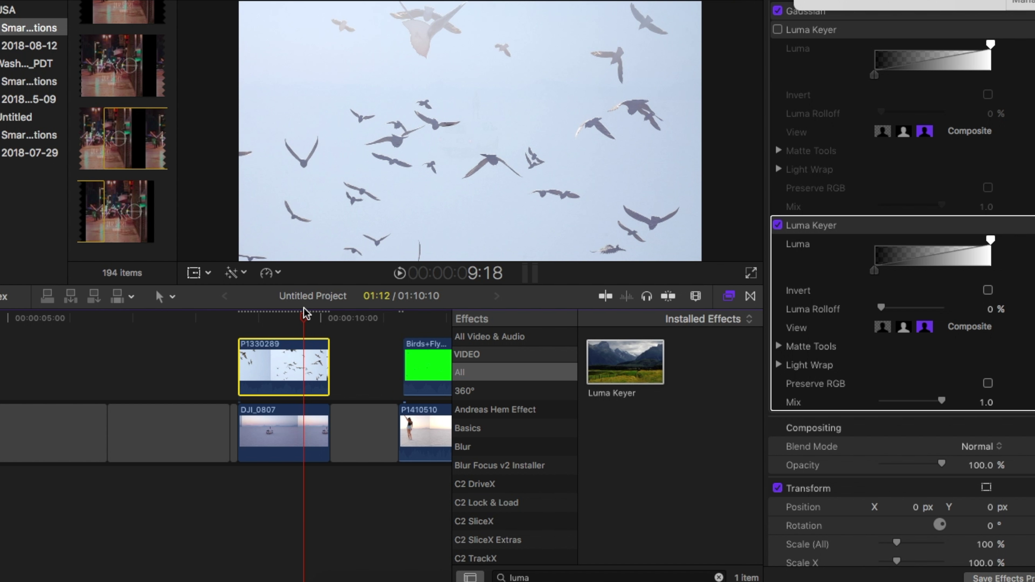
{"action": "left_click", "coordinate": [988, 290]}
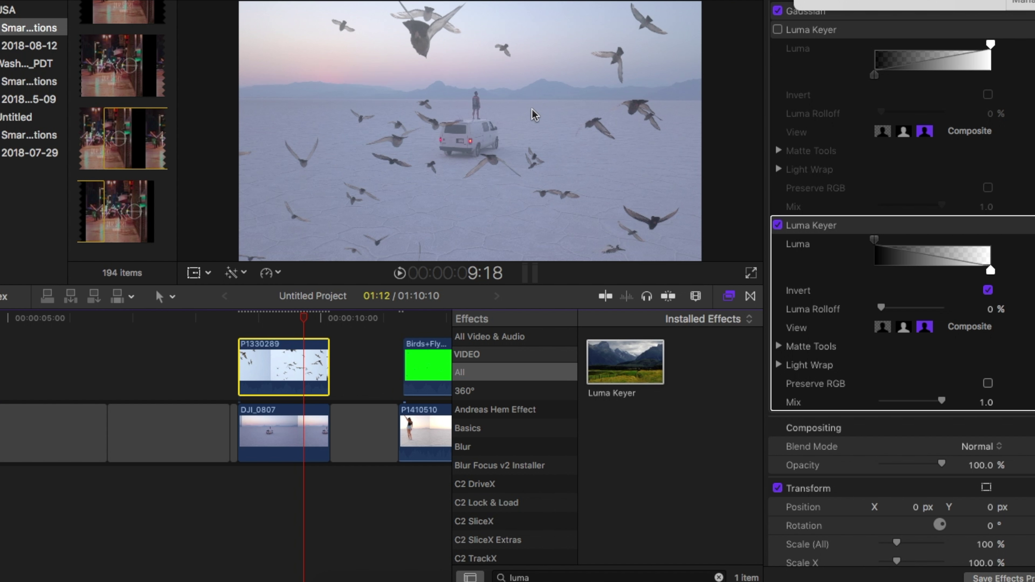
{"action": "left_click_drag", "start_coordinate": [882, 312], "coordinate": [967, 322]}
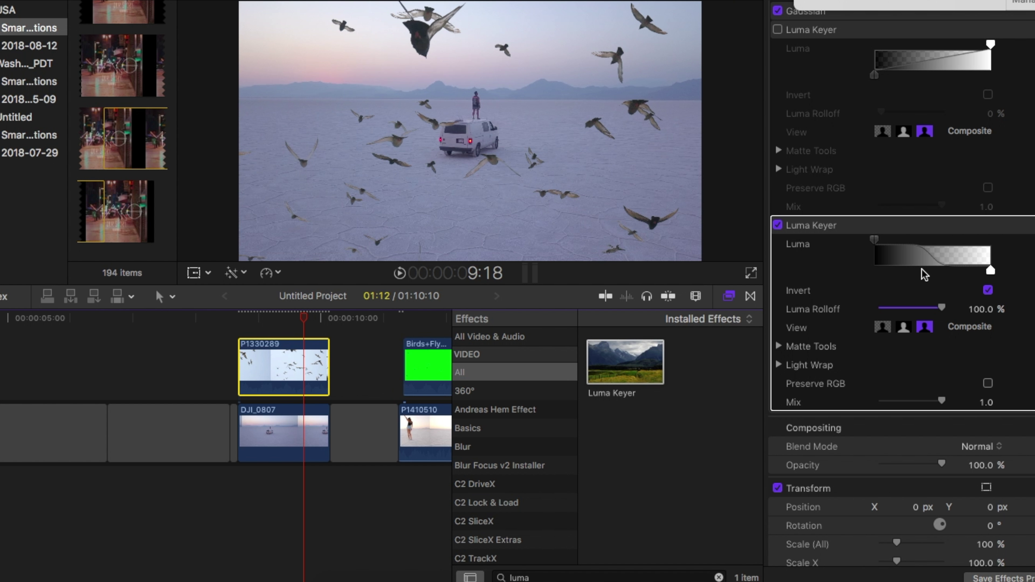
Step: Step back five frames to 9:13 and raise the Luma Keyer's dark-end handle about a third along the gradient
{"action": "key", "text": "Left"}
{"action": "key", "text": "Left"}
{"action": "key", "text": "Left"}
{"action": "key", "text": "Left"}
{"action": "key", "text": "Left"}
{"action": "left_click_drag", "start_coordinate": [879, 241], "coordinate": [913, 249]}
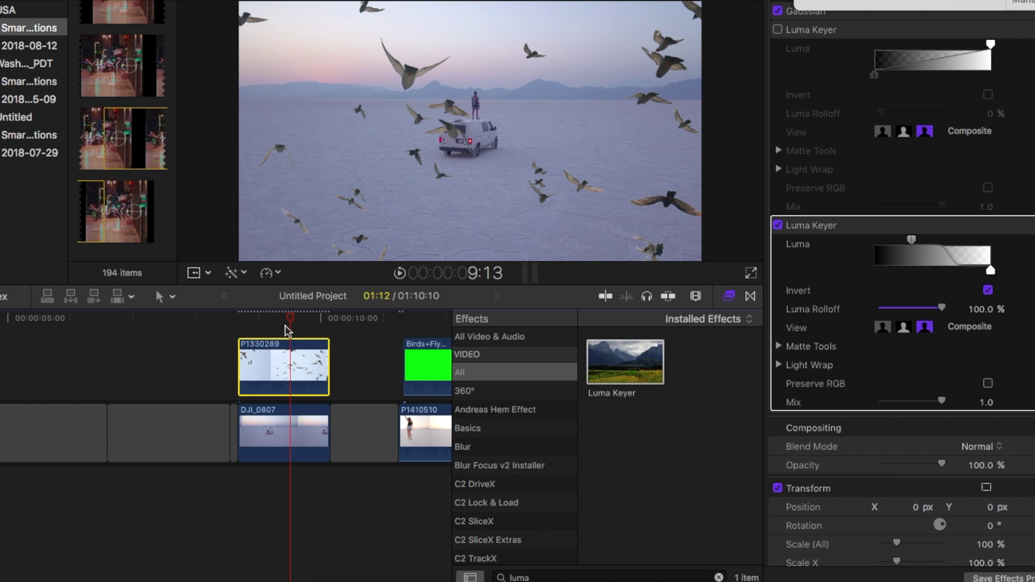
Step: Render the P1330289 birds clip together with the DJI_0807 clip below it and play the composite from its start
{"action": "key", "text": "j"}
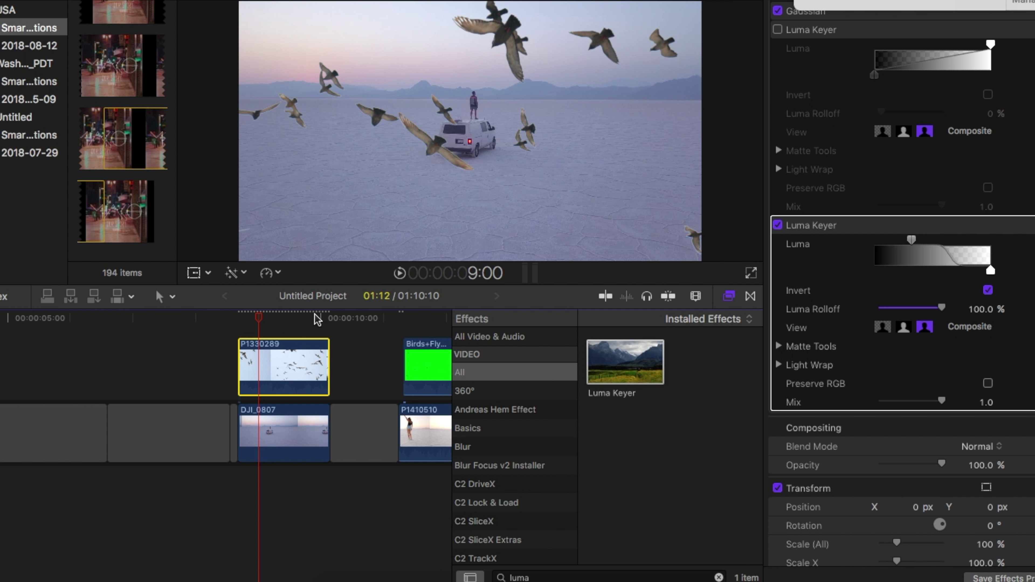
{"action": "left_click", "coordinate": [292, 326]}
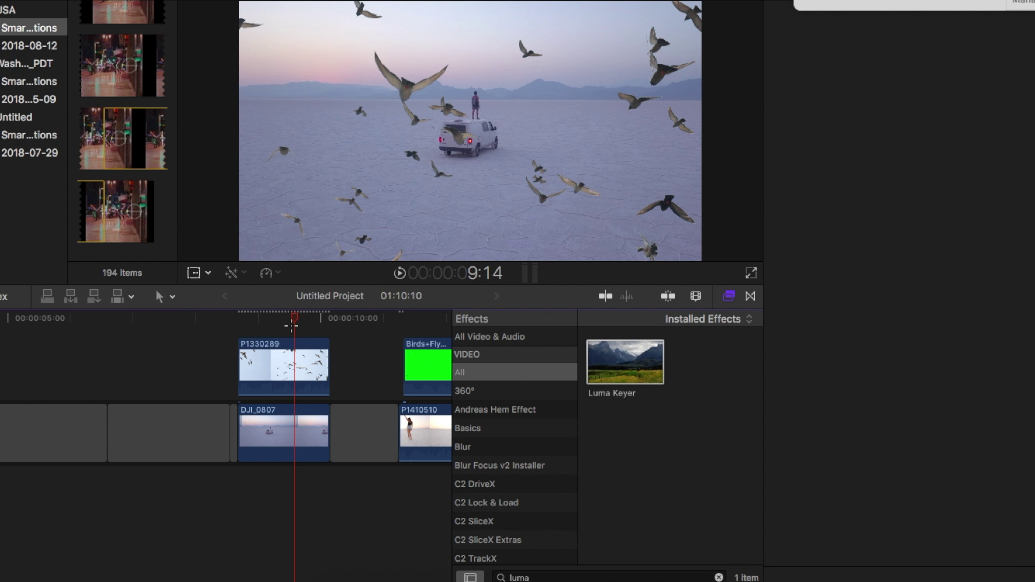
{"action": "left_click_drag", "start_coordinate": [291, 326], "coordinate": [314, 506]}
{"action": "left_click", "coordinate": [269, 2]}
{"action": "left_click", "coordinate": [315, 254]}
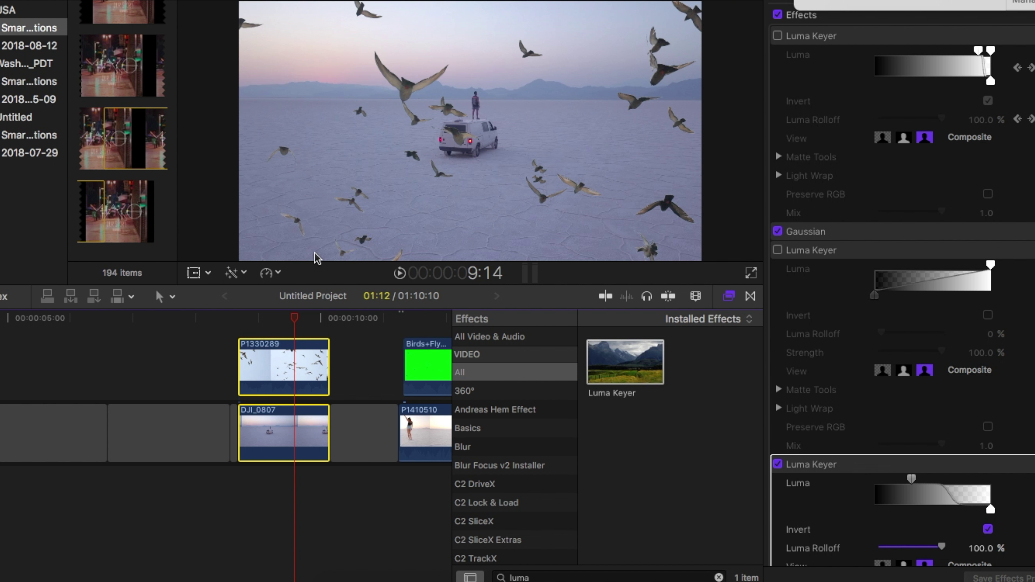
{"action": "left_click_drag", "start_coordinate": [295, 318], "coordinate": [236, 320]}
{"action": "key", "text": "space"}
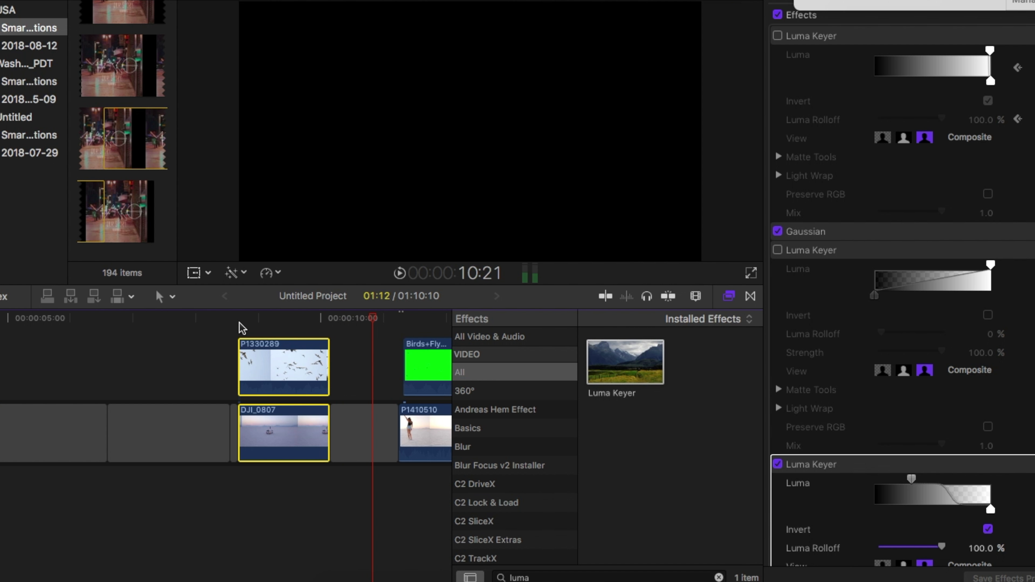
Step: Align the Birds+Flying+Green+Screen+Effects+4K clip with the start of P1410510 and scrub through it to 11:20
{"action": "scroll", "coordinate": [442, 479], "scroll_direction": "right", "scroll_amount": 5}
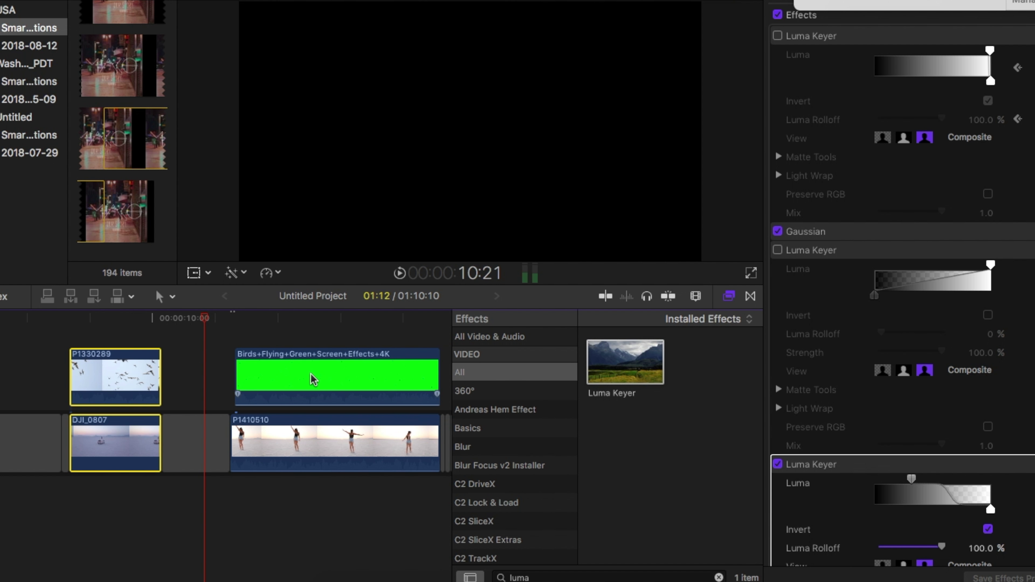
{"action": "left_click_drag", "start_coordinate": [314, 379], "coordinate": [309, 380]}
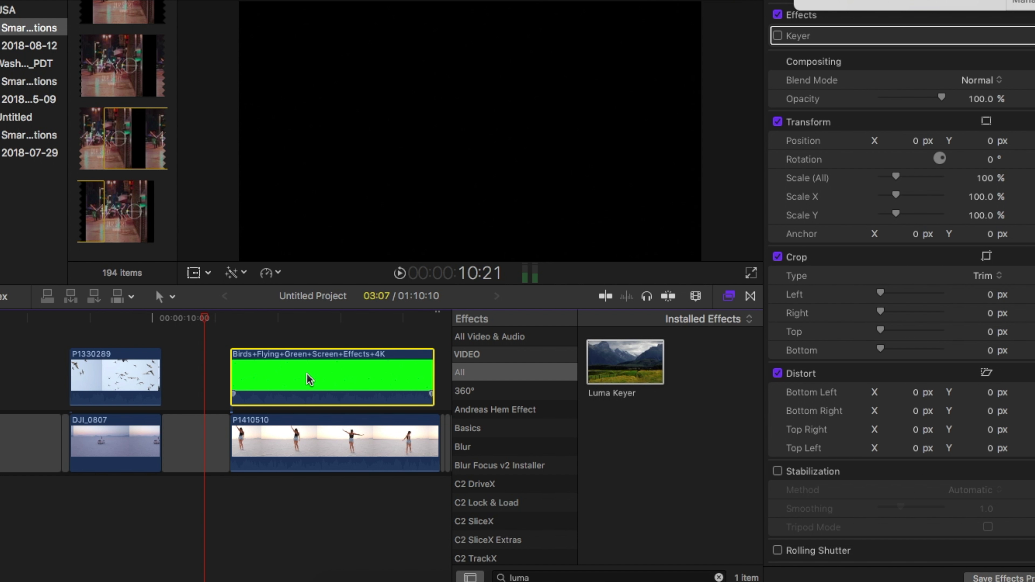
{"action": "left_click_drag", "start_coordinate": [205, 323], "coordinate": [351, 329]}
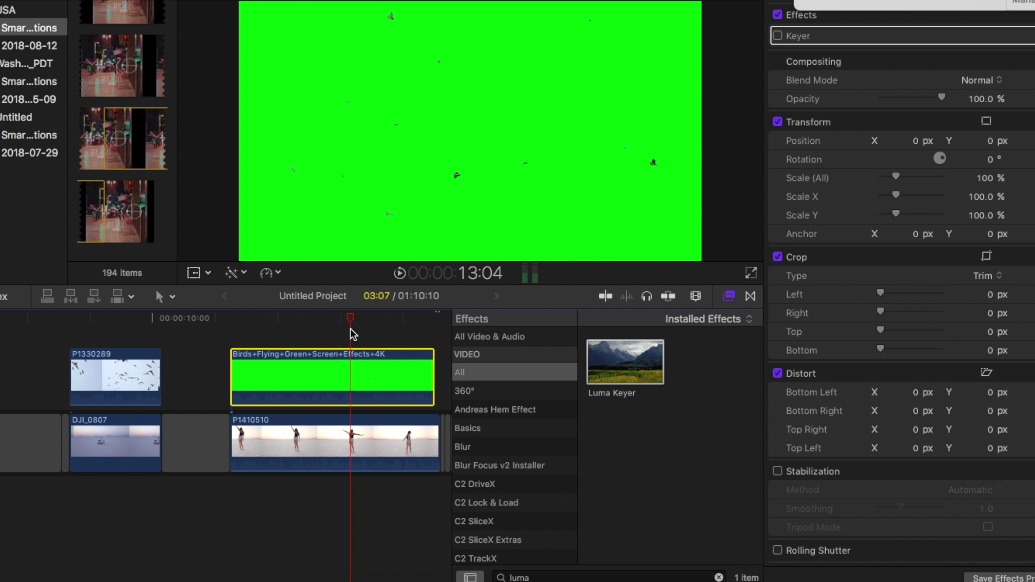
{"action": "left_click_drag", "start_coordinate": [350, 329], "coordinate": [265, 340]}
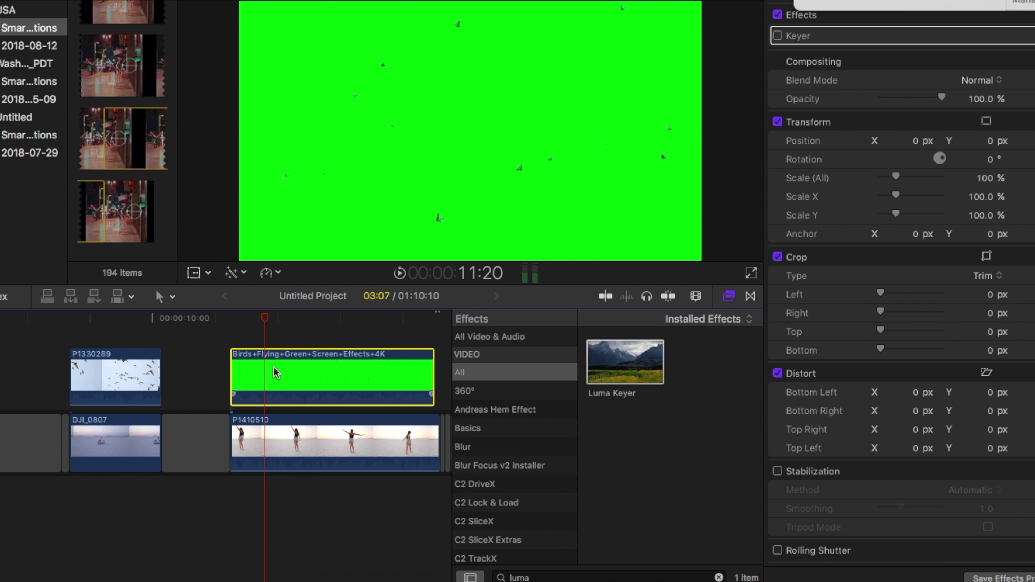
Step: Search the effects for "key" and apply the Keyer to the green-screen birds clip
{"action": "left_click", "coordinate": [566, 573]}
{"action": "key", "text": "BackSpace"}
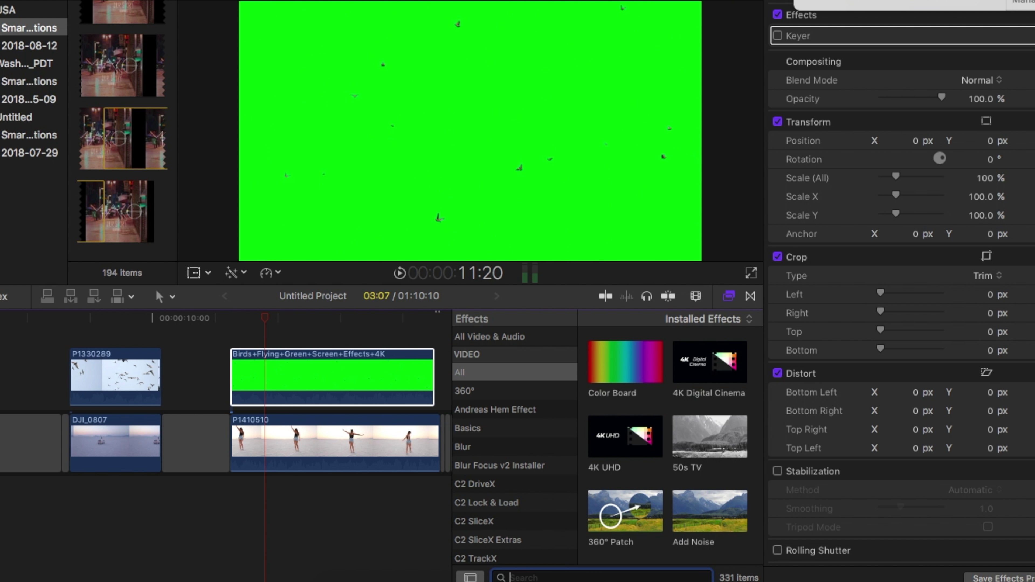
{"action": "type", "text": "key"}
{"action": "left_click_drag", "start_coordinate": [622, 373], "coordinate": [336, 374]}
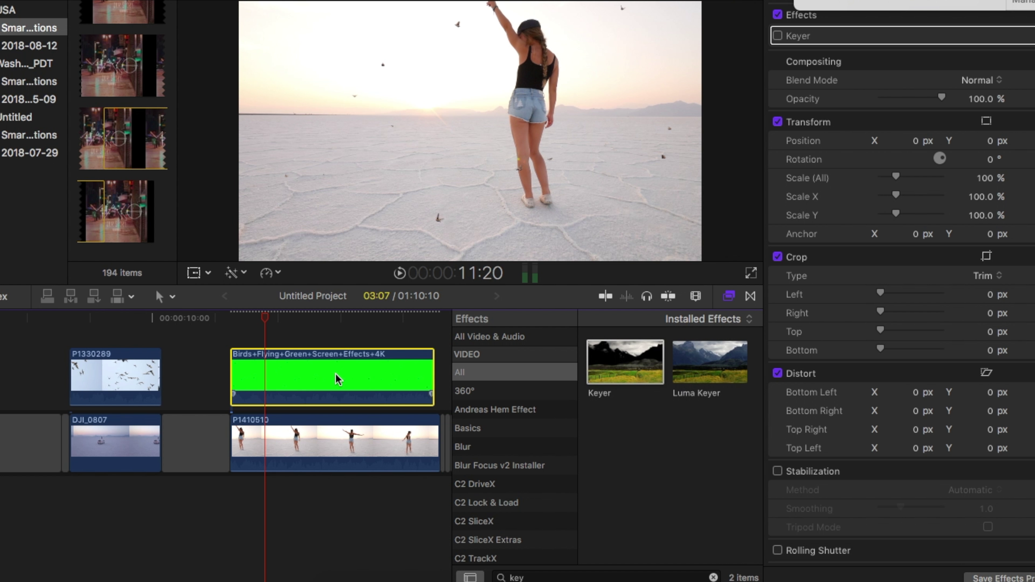
Step: Scale the keyed birds to about 61%, move them to about X -264 px, Y 237 px, and preview them over P1410510
{"action": "left_click", "coordinate": [199, 274]}
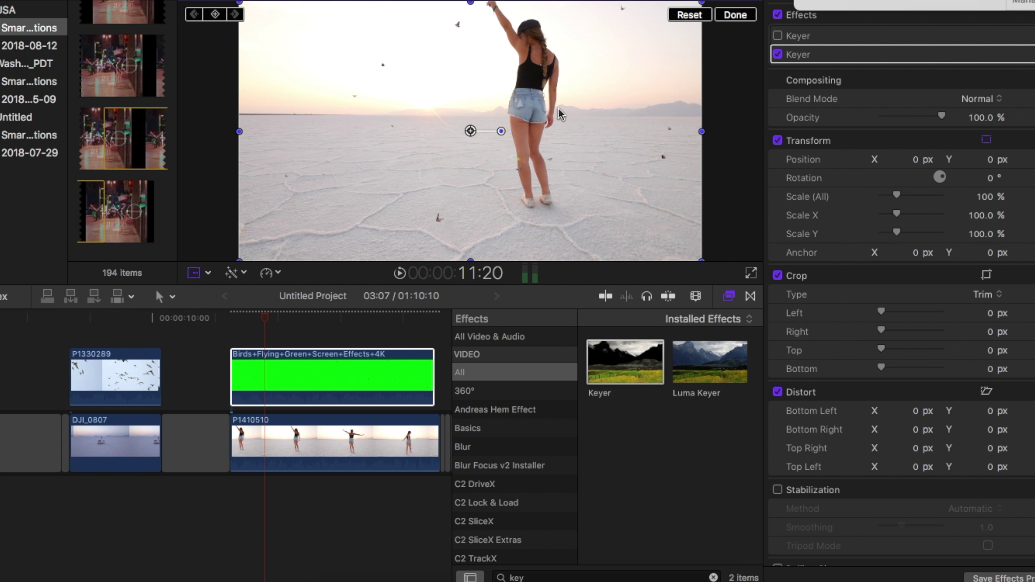
{"action": "left_click_drag", "start_coordinate": [701, 260], "coordinate": [612, 210]}
{"action": "left_click_drag", "start_coordinate": [470, 131], "coordinate": [376, 48]}
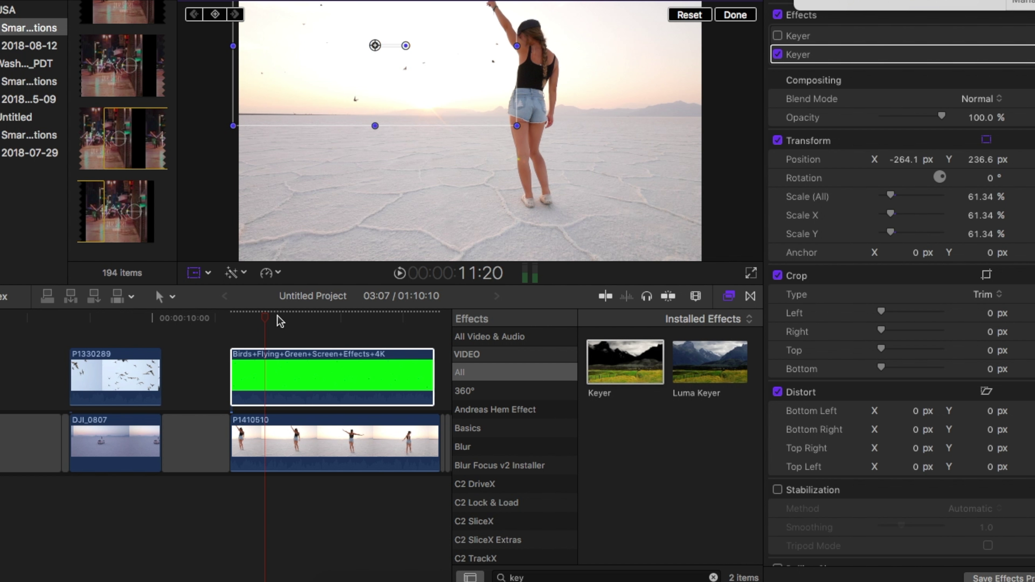
{"action": "left_click", "coordinate": [291, 319]}
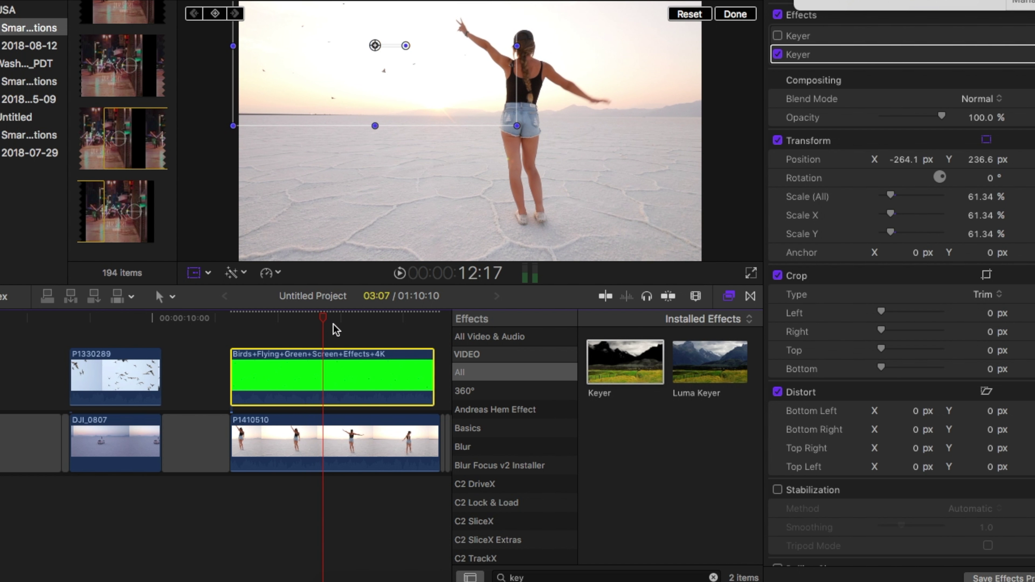
{"action": "key", "text": "space"}
{"action": "left_click", "coordinate": [263, 443]}
{"action": "left_click", "coordinate": [731, 16]}
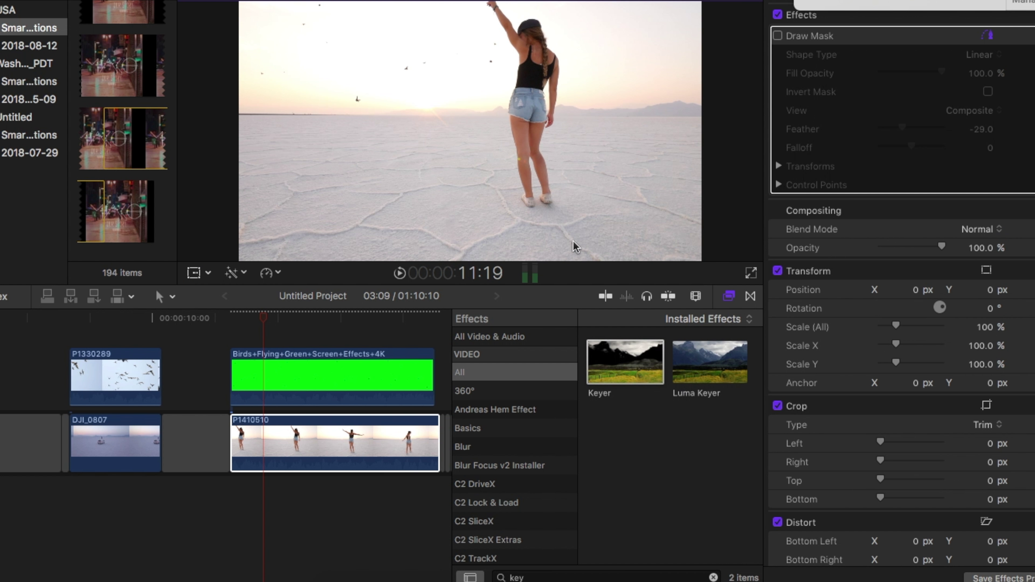
Step: Inspect the woman and the birds at 12:23 with the viewer zoomed to 75%, and return the viewer to Fit
{"action": "left_click_drag", "start_coordinate": [262, 318], "coordinate": [336, 323]}
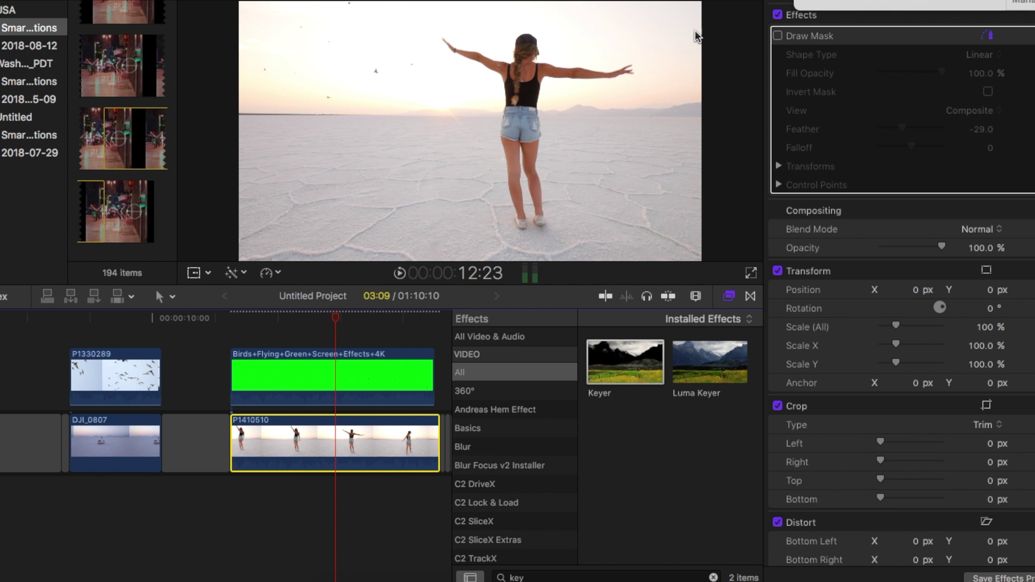
{"action": "left_click", "coordinate": [684, 6]}
{"action": "left_click", "coordinate": [692, 92]}
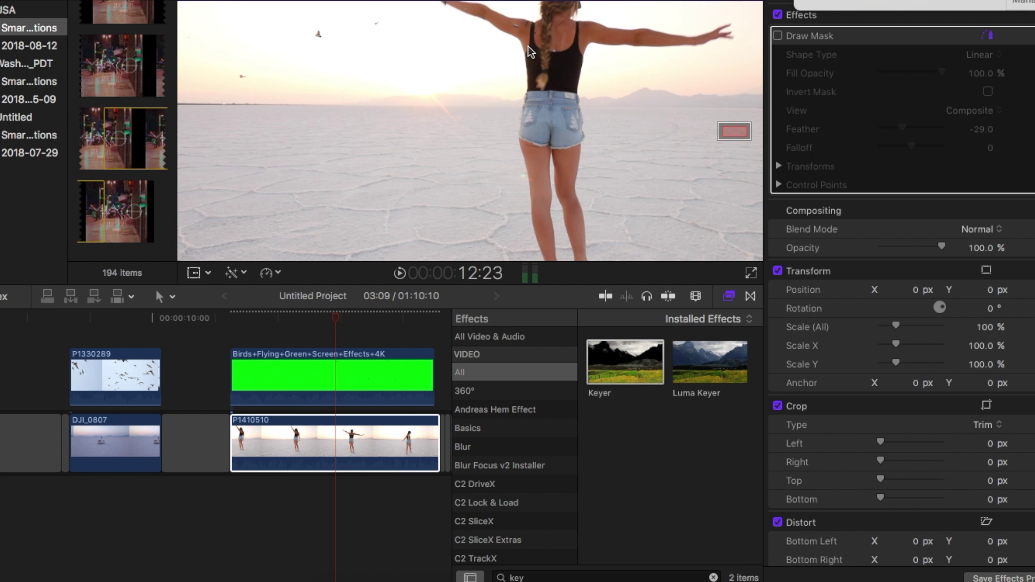
{"action": "left_click", "coordinate": [692, 6]}
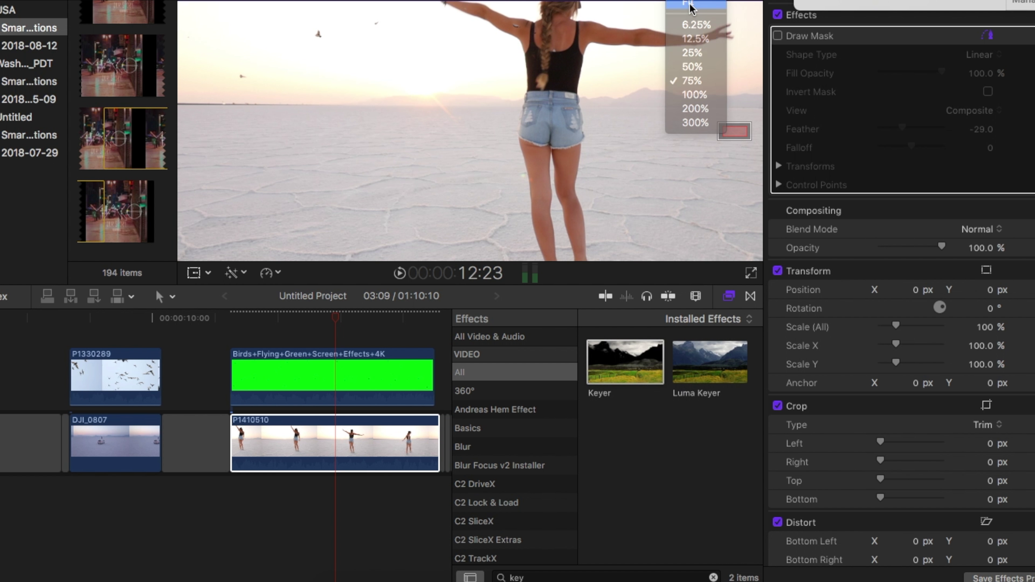
{"action": "left_click", "coordinate": [691, 4]}
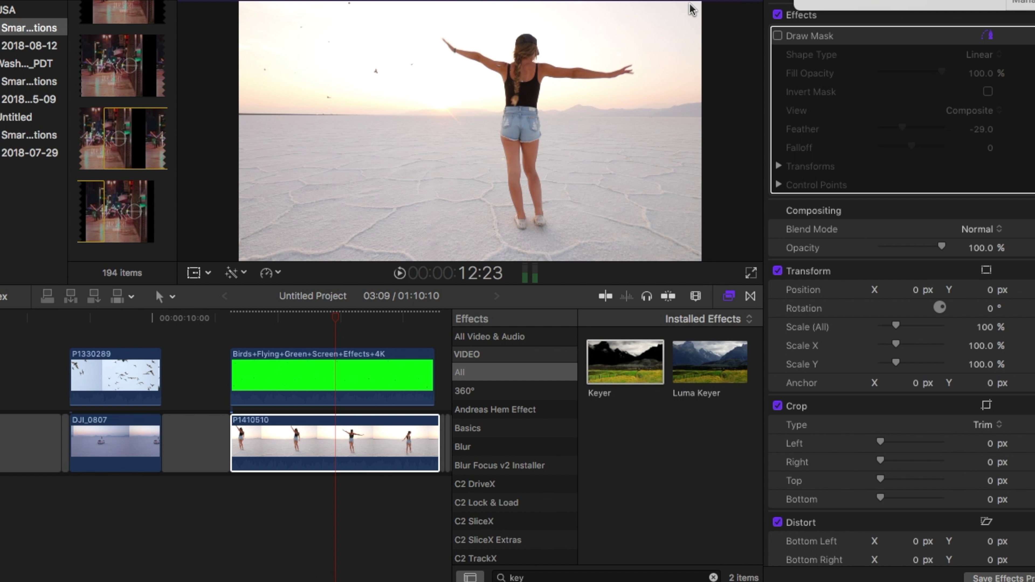
Step: Paste a duplicate of the P1410510 clip into the timeline after the original
{"action": "left_click", "coordinate": [342, 445]}
{"action": "scroll", "coordinate": [438, 380], "scroll_direction": "right", "scroll_amount": 3}
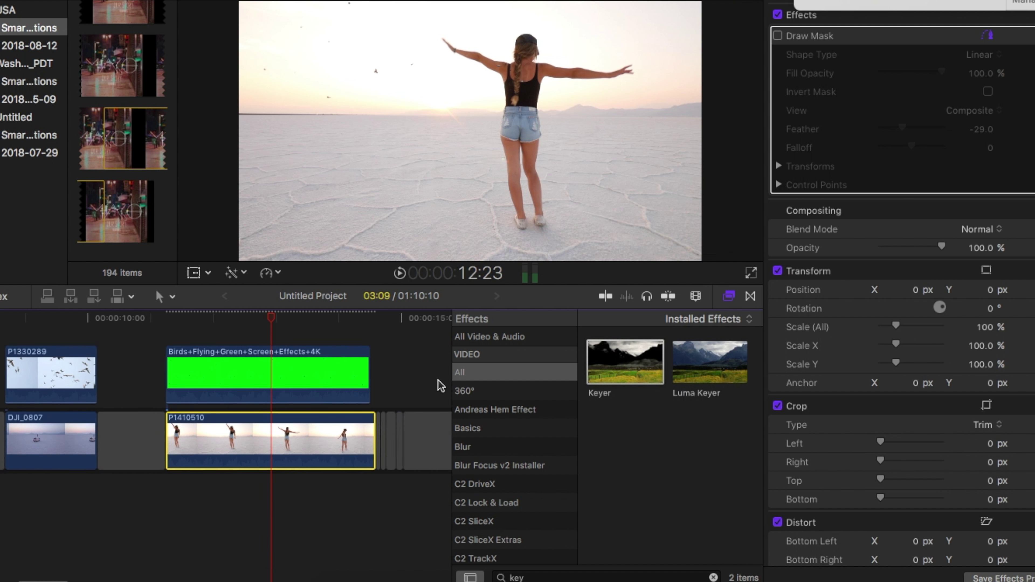
{"action": "left_click", "coordinate": [366, 387]}
{"action": "left_click", "coordinate": [399, 392]}
{"action": "key", "text": "super+v"}
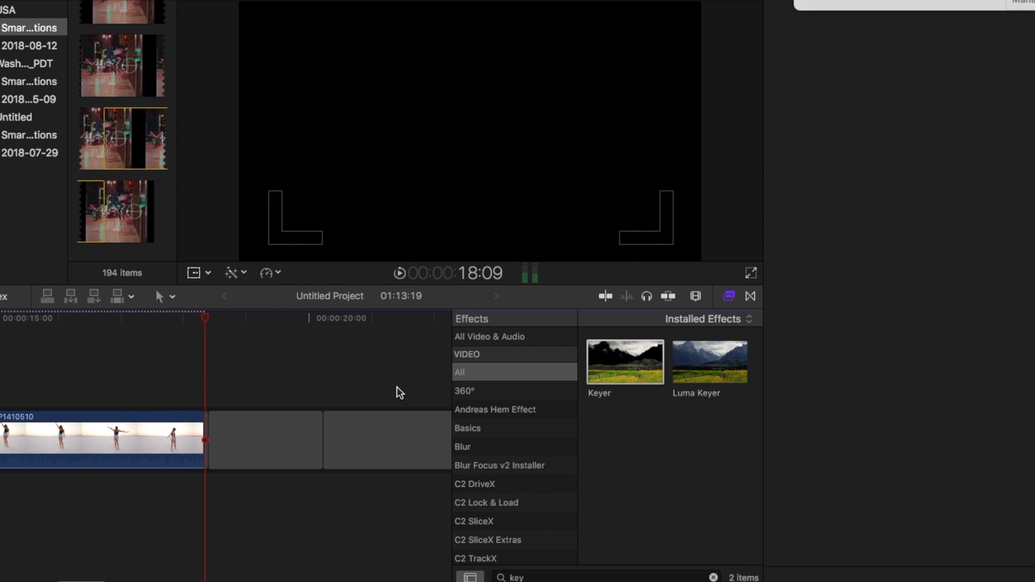
Step: Move the duplicate P1410510 clip beneath the original and align the two clips in time
{"action": "scroll", "coordinate": [105, 498], "scroll_direction": "left", "scroll_amount": 5}
{"action": "left_click_drag", "start_coordinate": [281, 444], "coordinate": [45, 511]}
{"action": "scroll", "coordinate": [69, 473], "scroll_direction": "right", "scroll_amount": 5}
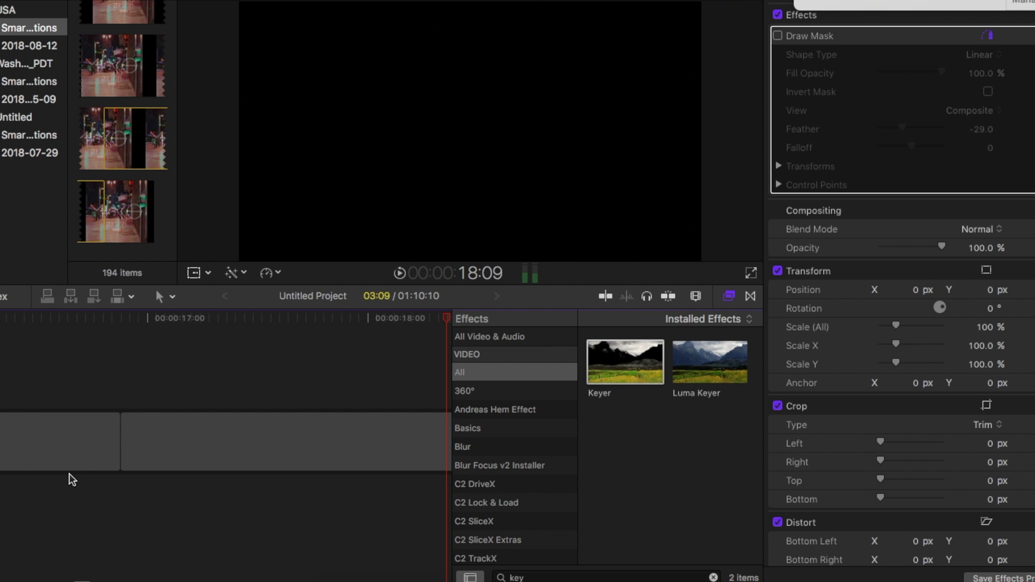
{"action": "scroll", "coordinate": [67, 467], "scroll_direction": "left", "scroll_amount": 10}
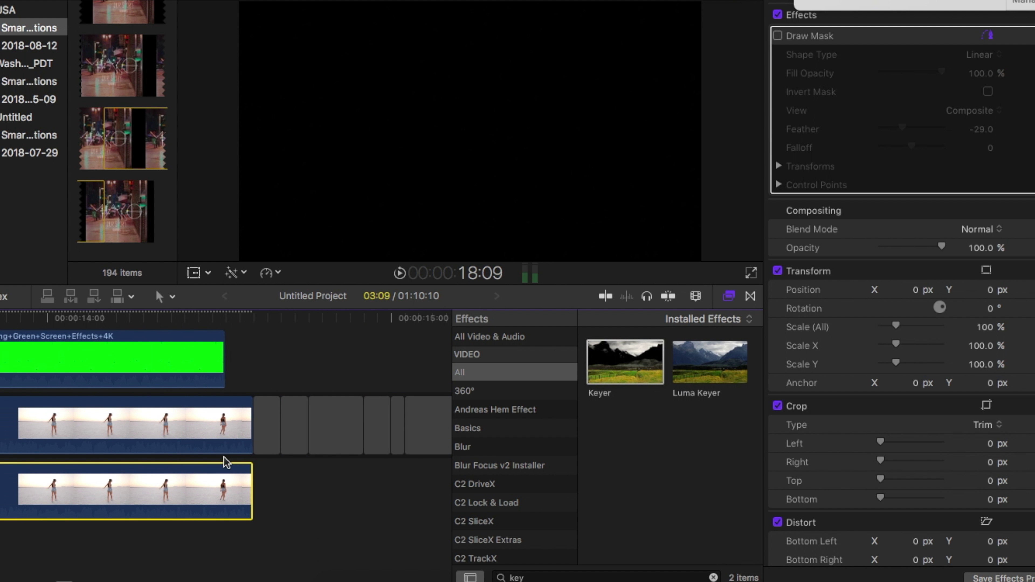
{"action": "scroll", "coordinate": [244, 462], "scroll_direction": "left", "scroll_amount": 5}
{"action": "scroll", "coordinate": [245, 462], "scroll_direction": "up", "scroll_amount": 2}
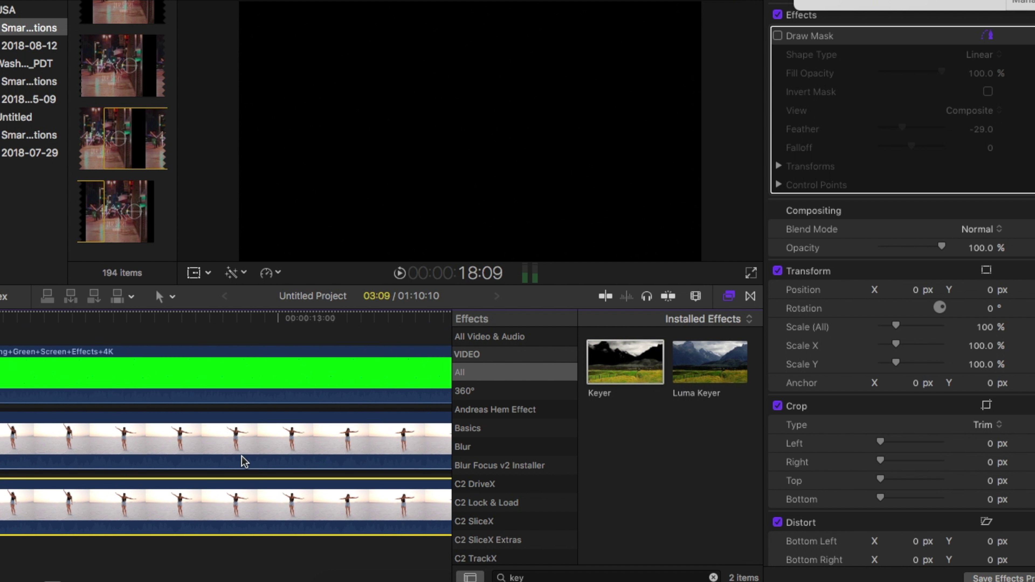
Step: Park the playhead at 12:15, search the effects for "mask", and apply Draw Mask to the upper P1410510 clip
{"action": "left_click", "coordinate": [192, 335]}
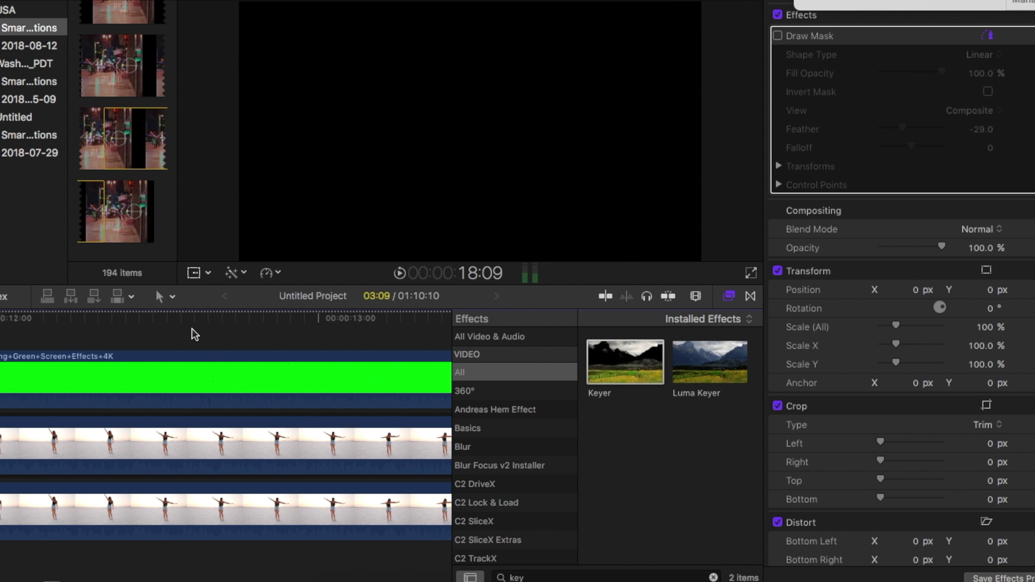
{"action": "left_click", "coordinate": [566, 575]}
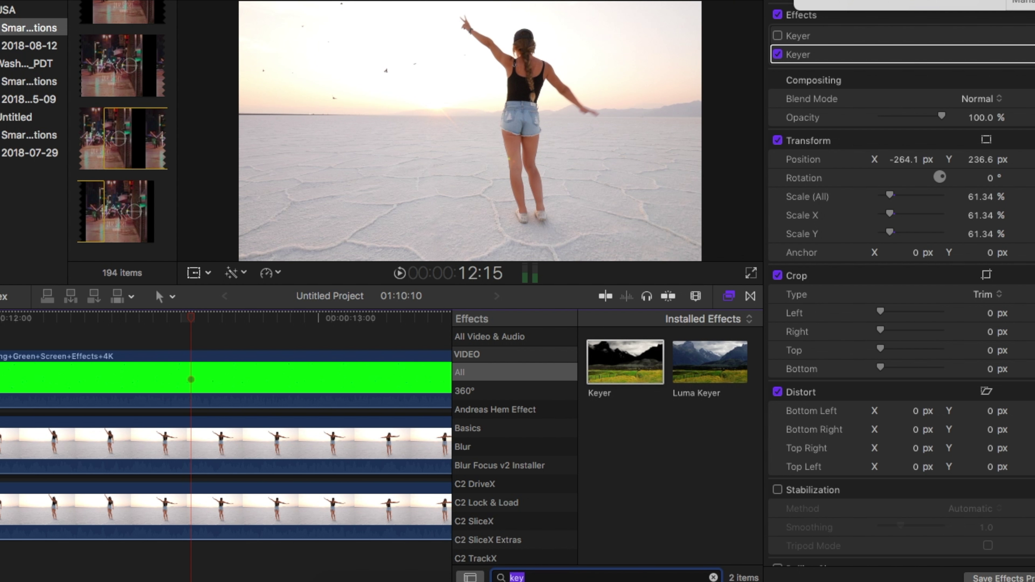
{"action": "type", "text": "mask"}
{"action": "scroll", "coordinate": [696, 517], "scroll_direction": "down", "scroll_amount": 5}
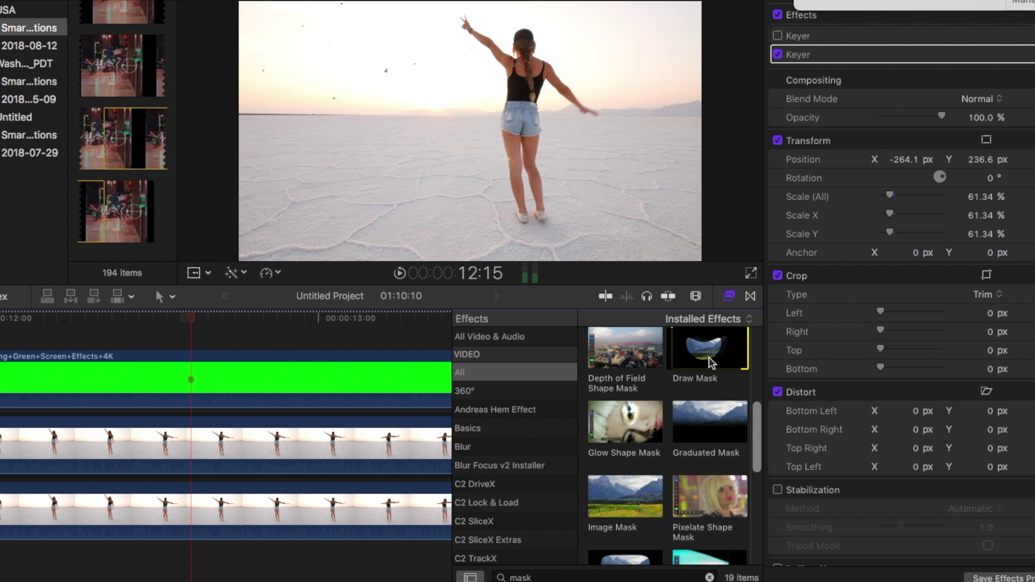
{"action": "mouse_move", "coordinate": [710, 347]}
{"action": "left_mouse_down"}
{"action": "mouse_move", "coordinate": [499, 392]}
{"action": "mouse_move", "coordinate": [358, 447]}
{"action": "left_mouse_up"}
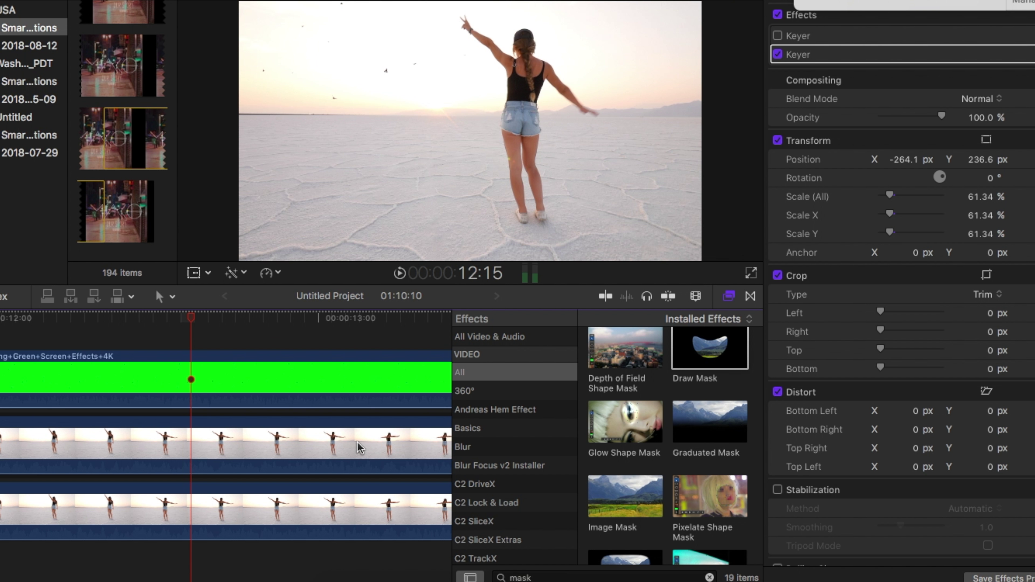
{"action": "scroll", "coordinate": [357, 448], "scroll_direction": "left", "scroll_amount": 10}
{"action": "scroll", "coordinate": [358, 449], "scroll_direction": "left", "scroll_amount": 8}
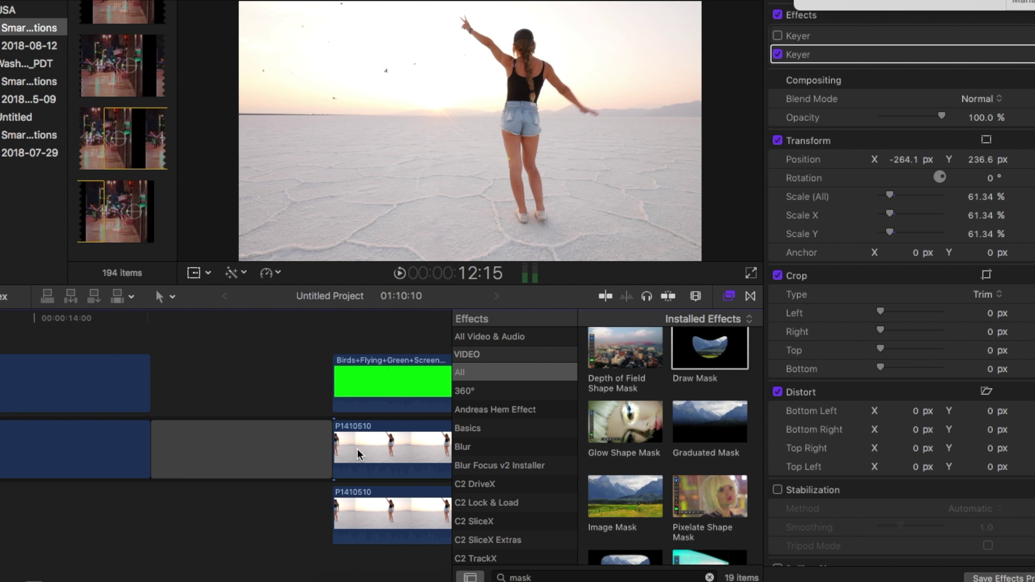
{"action": "left_click", "coordinate": [387, 449]}
{"action": "scroll", "coordinate": [387, 448], "scroll_direction": "right", "scroll_amount": 4}
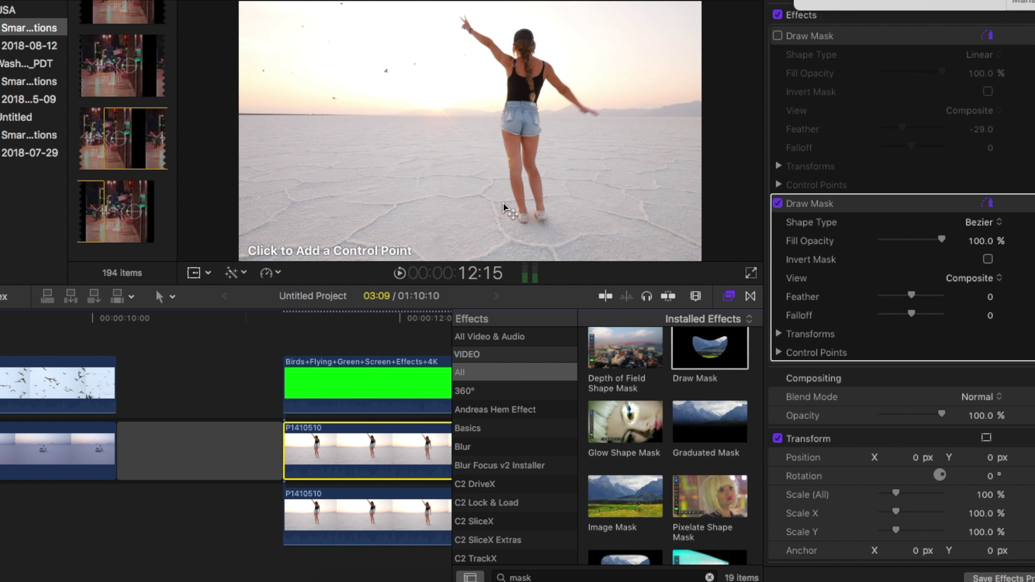
Step: Draw a closed mask around the woman at 12:15, following her legs, raised arm, head and outstretched arm
{"action": "left_click", "coordinate": [512, 221]}
{"action": "left_click", "coordinate": [505, 190]}
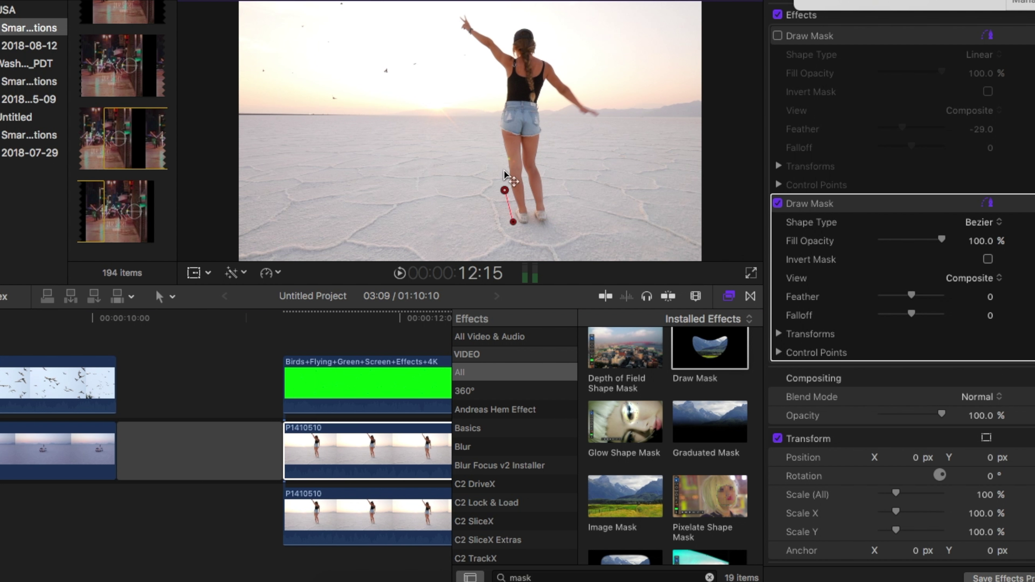
{"action": "left_click", "coordinate": [497, 121]}
{"action": "left_click", "coordinate": [503, 87]}
{"action": "left_click", "coordinate": [496, 66]}
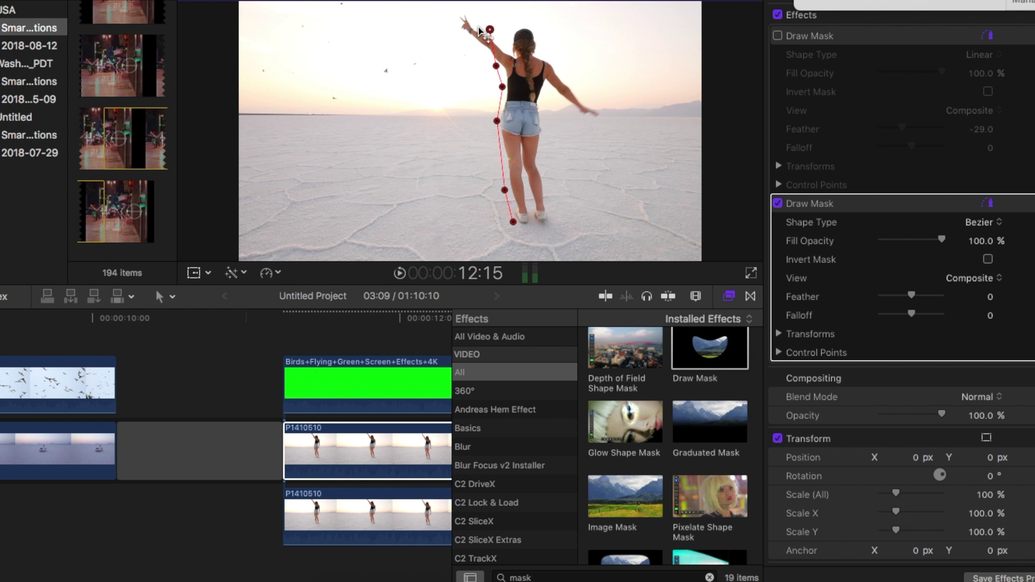
{"action": "left_click_drag", "start_coordinate": [490, 29], "coordinate": [466, 21]}
{"action": "left_click", "coordinate": [510, 19]}
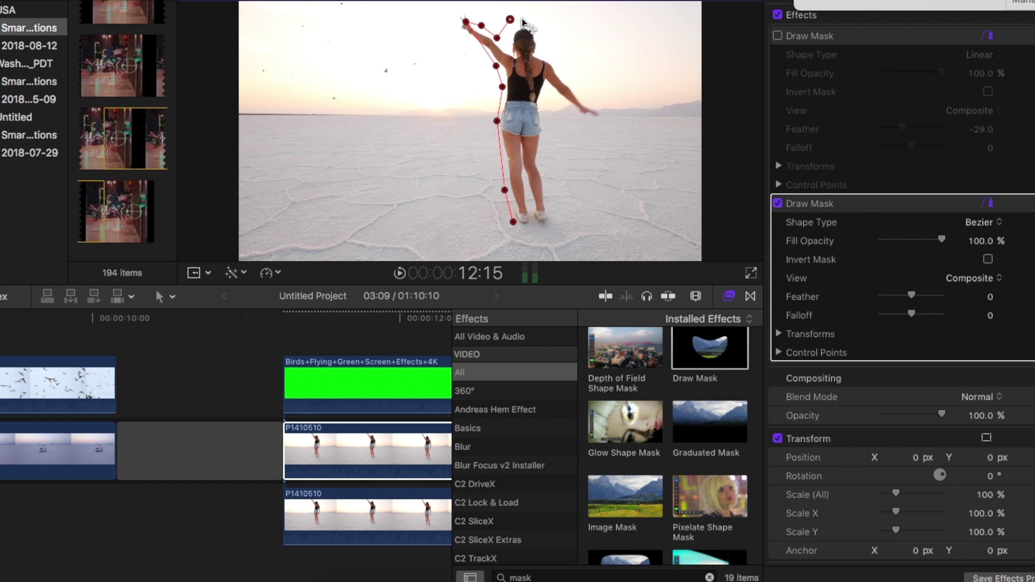
{"action": "left_click", "coordinate": [548, 53]}
{"action": "left_click", "coordinate": [590, 97]}
{"action": "left_click", "coordinate": [599, 131]}
{"action": "left_click", "coordinate": [559, 109]}
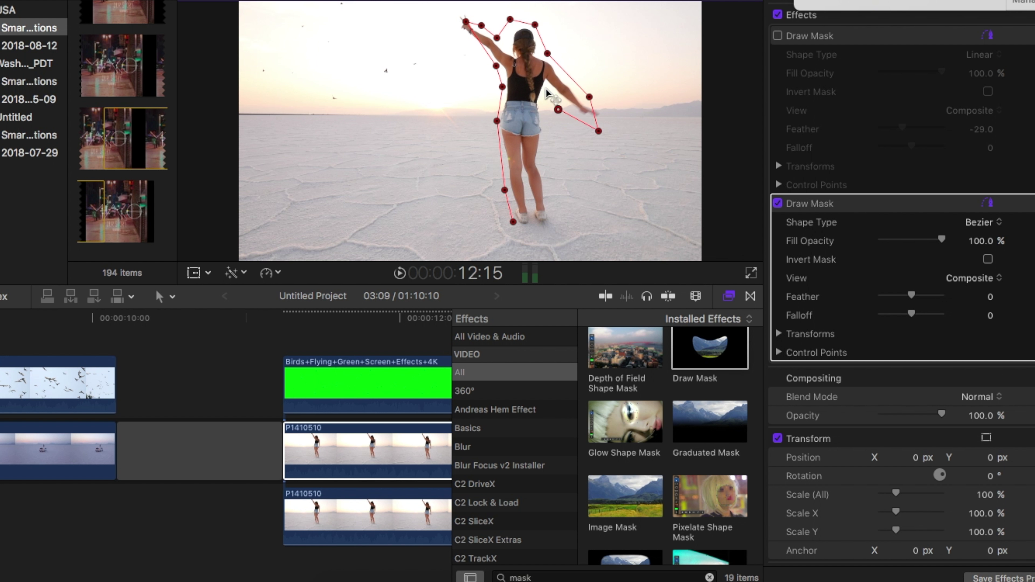
{"action": "left_click", "coordinate": [546, 90]}
{"action": "left_click", "coordinate": [561, 224]}
{"action": "left_click", "coordinate": [536, 246]}
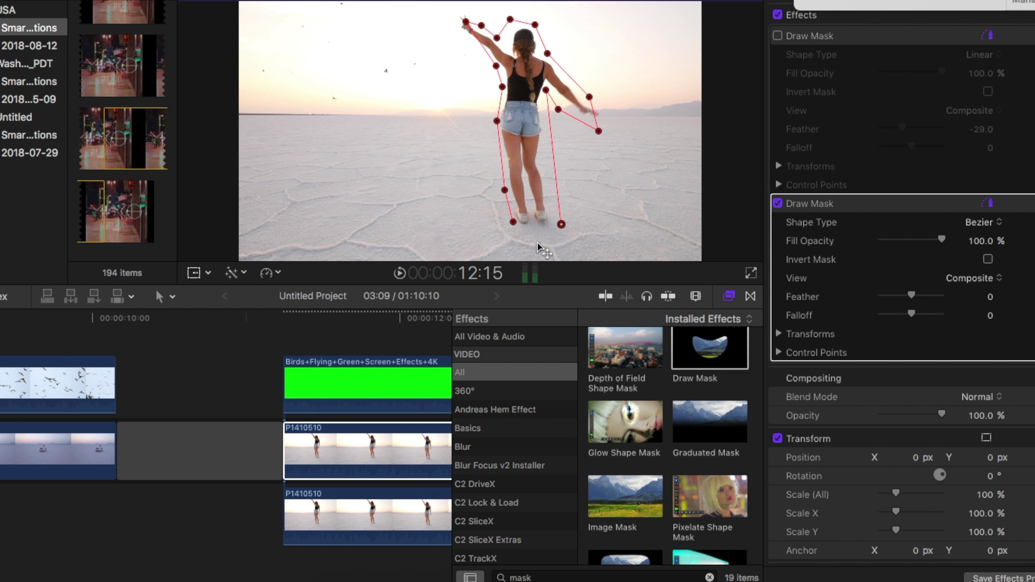
{"action": "left_click", "coordinate": [513, 222]}
Step: Move the green-screen birds clip between the masked P1410510 clip and its duplicate after checking the mask at 12:04
{"action": "scroll", "coordinate": [231, 322], "scroll_direction": "right", "scroll_amount": 5}
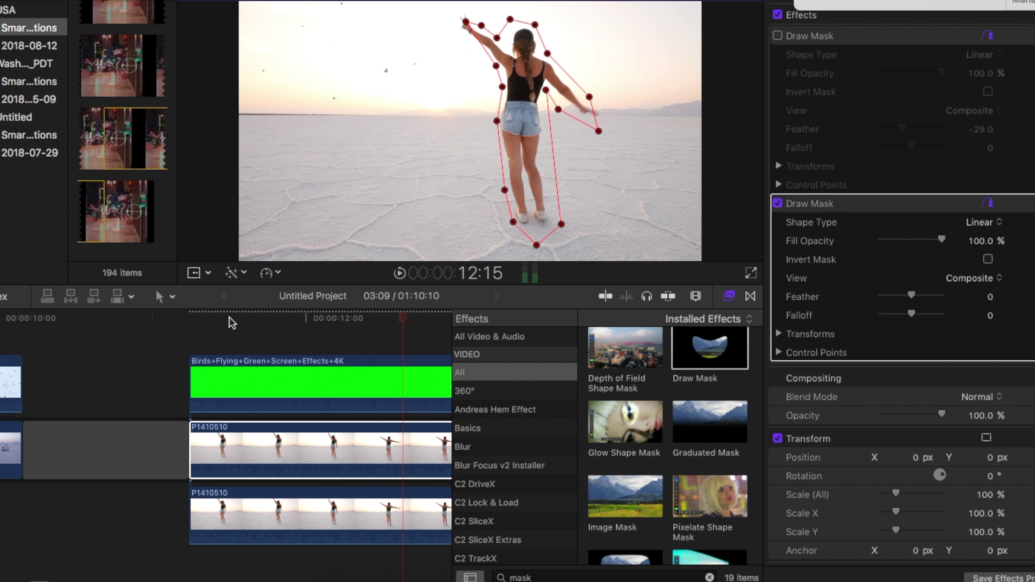
{"action": "left_click_drag", "start_coordinate": [232, 322], "coordinate": [335, 338]}
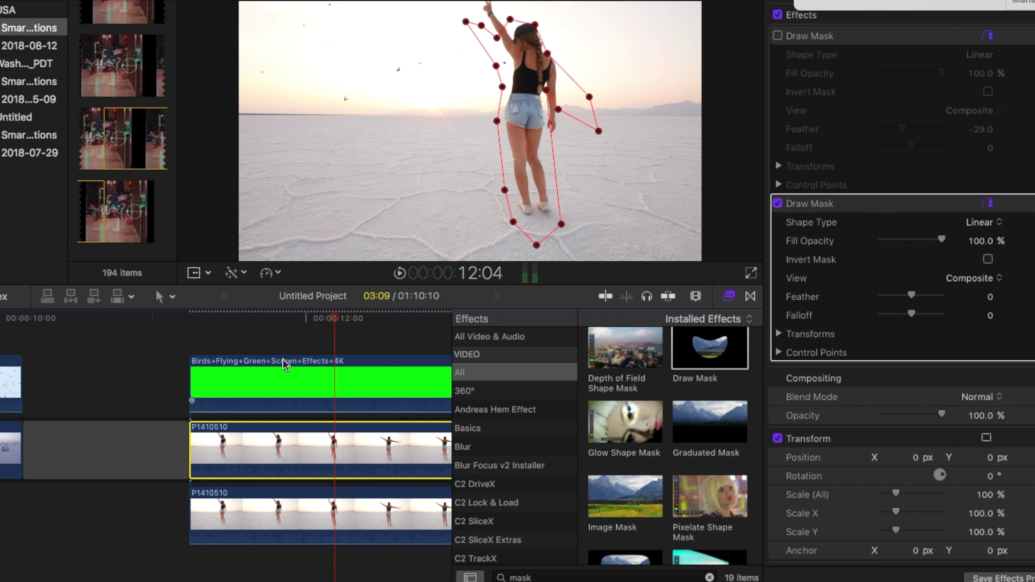
{"action": "left_click_drag", "start_coordinate": [285, 378], "coordinate": [289, 513]}
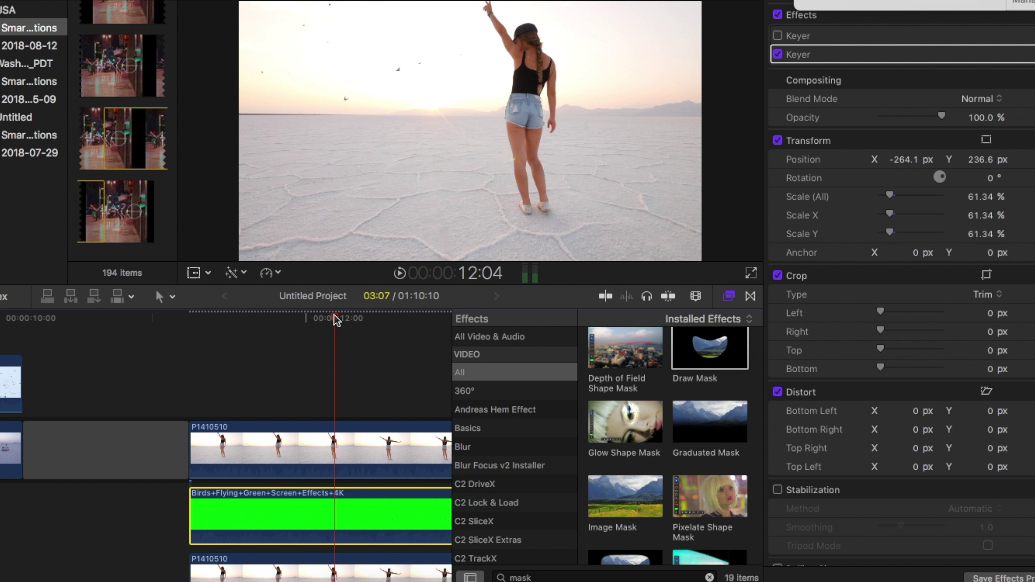
Step: Reshape the mask's upper control points around the woman's raised arm at 11:13
{"action": "left_click", "coordinate": [222, 322]}
{"action": "left_click_drag", "start_coordinate": [220, 328], "coordinate": [281, 348]}
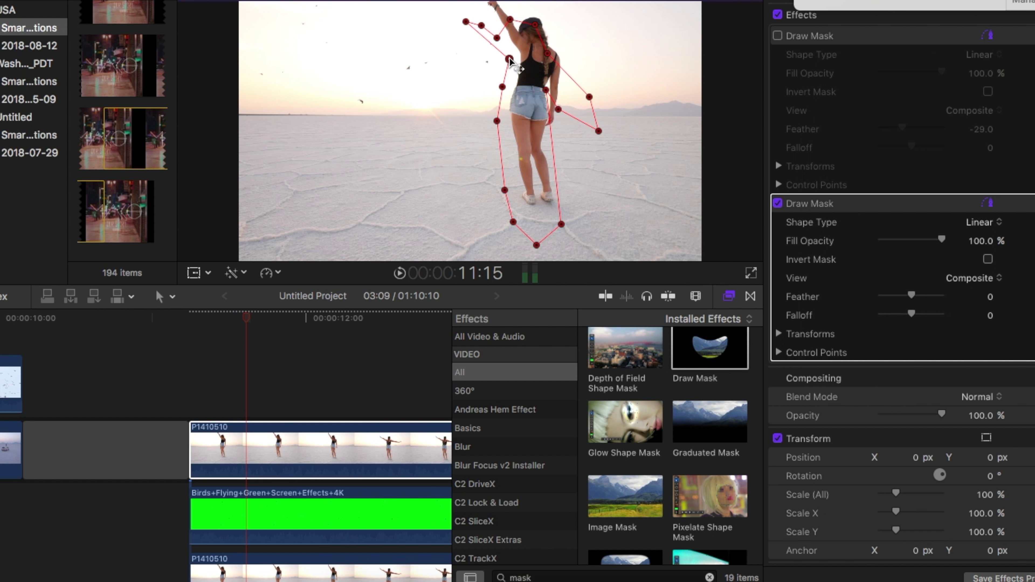
{"action": "left_click_drag", "start_coordinate": [247, 319], "coordinate": [239, 297]}
{"action": "left_click_drag", "start_coordinate": [510, 19], "coordinate": [544, 4]}
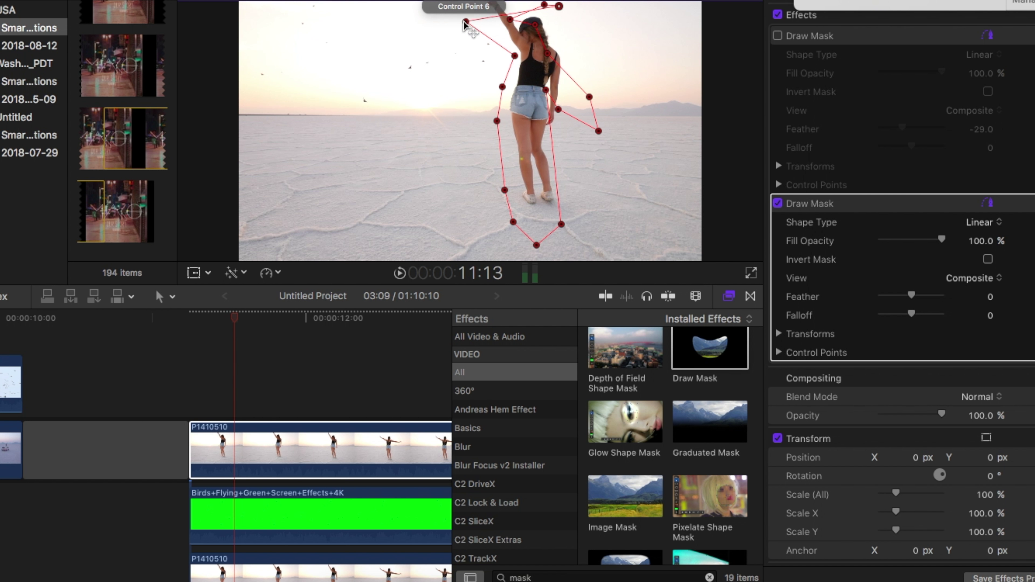
{"action": "left_click_drag", "start_coordinate": [482, 29], "coordinate": [501, 30]}
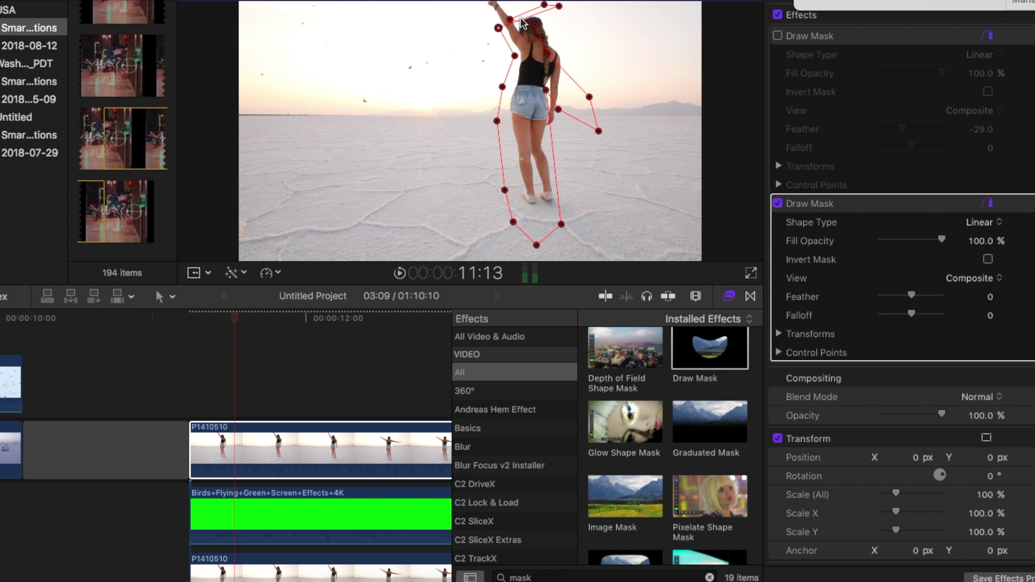
Step: Select both P1410510 clips and the birds clip between them, and render the selection
{"action": "left_click_drag", "start_coordinate": [318, 407], "coordinate": [354, 411]}
{"action": "left_click", "coordinate": [265, 1]}
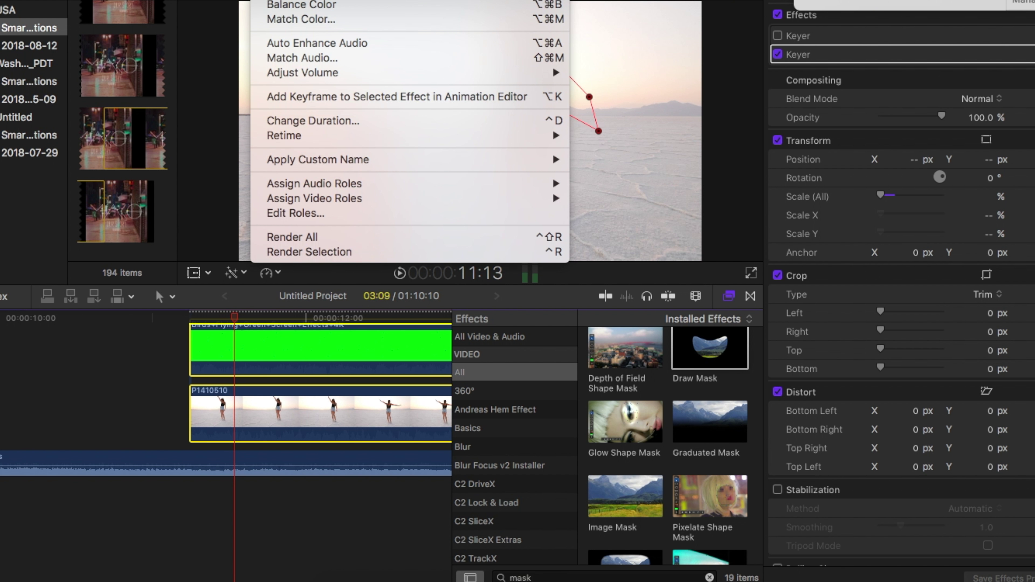
{"action": "left_click", "coordinate": [306, 245]}
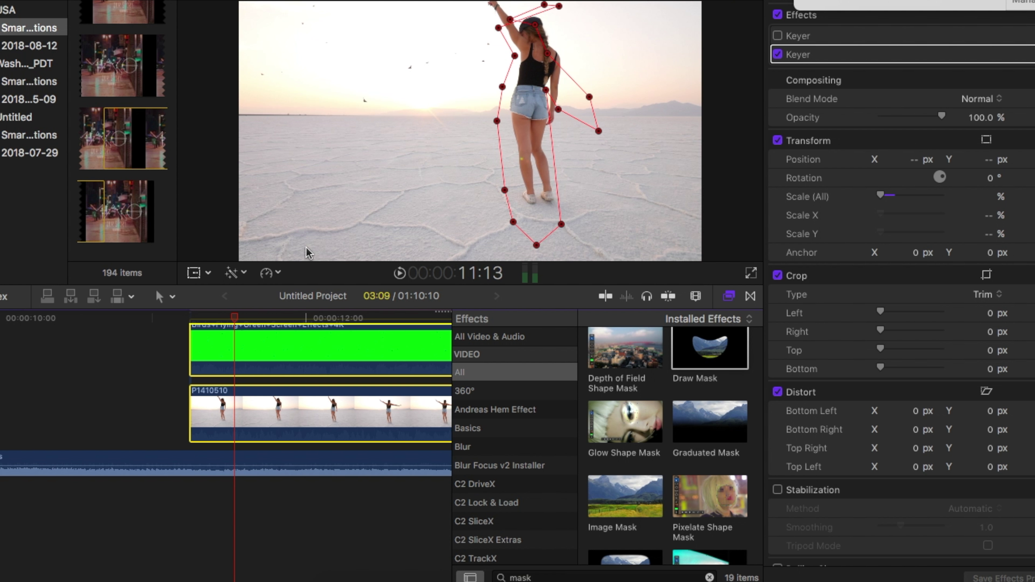
Step: Play back the stacked woman and birds composite from 11:05 through the end of the clips
{"action": "scroll", "coordinate": [175, 408], "scroll_direction": "up", "scroll_amount": 3}
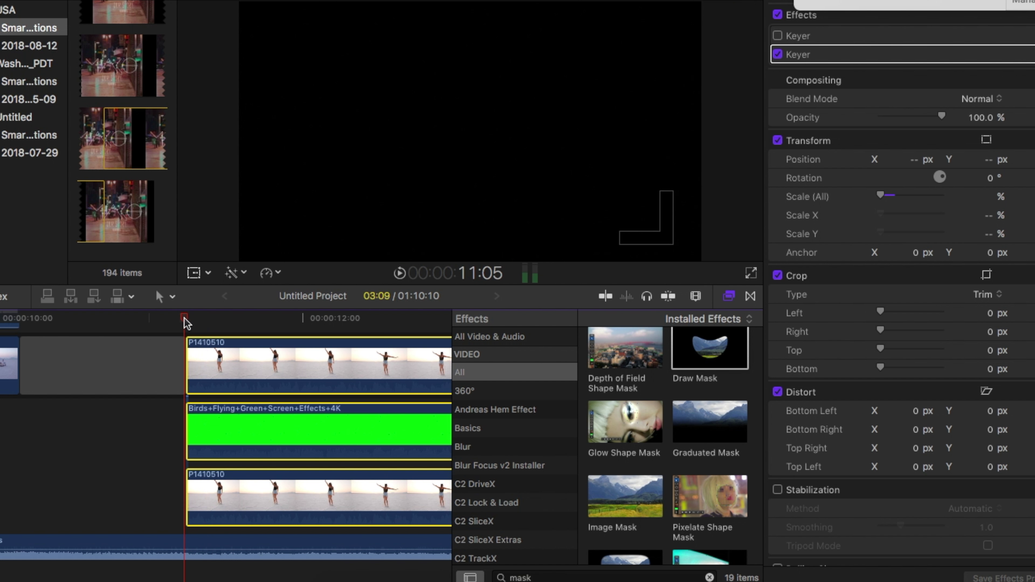
{"action": "key", "text": "space"}
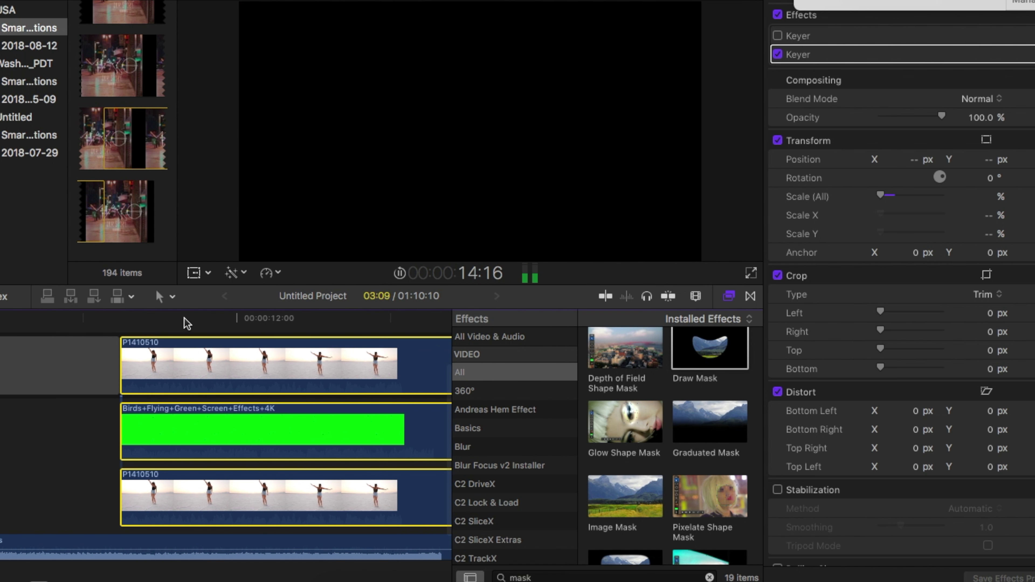
{"action": "key", "text": "space"}
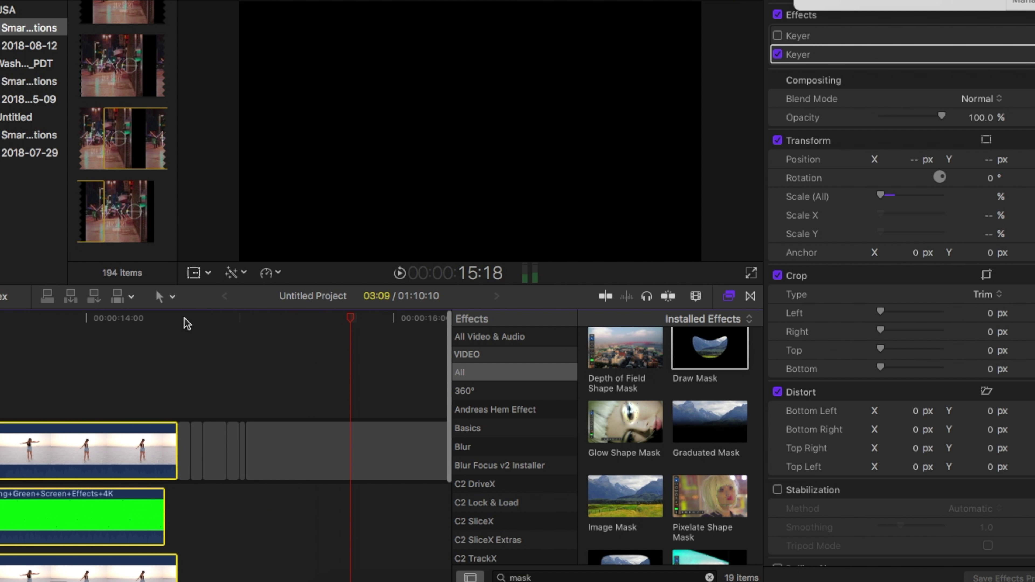